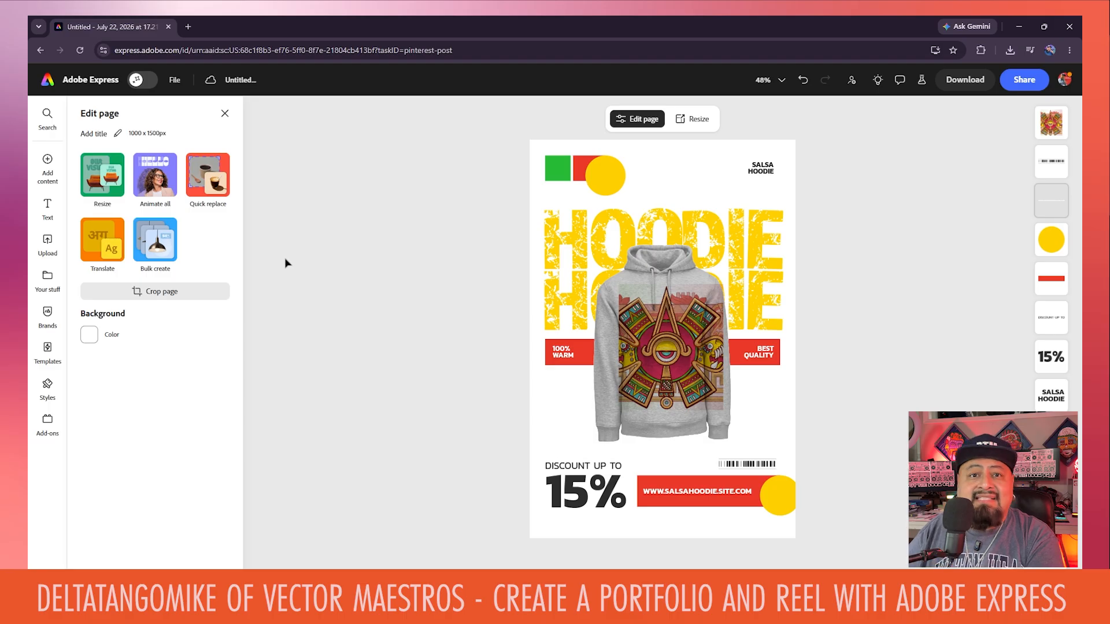
Step: Start a new generative text effect described as "Mythological figures form an ancient script, stone textures with mossy effects"
left_click(47, 167)
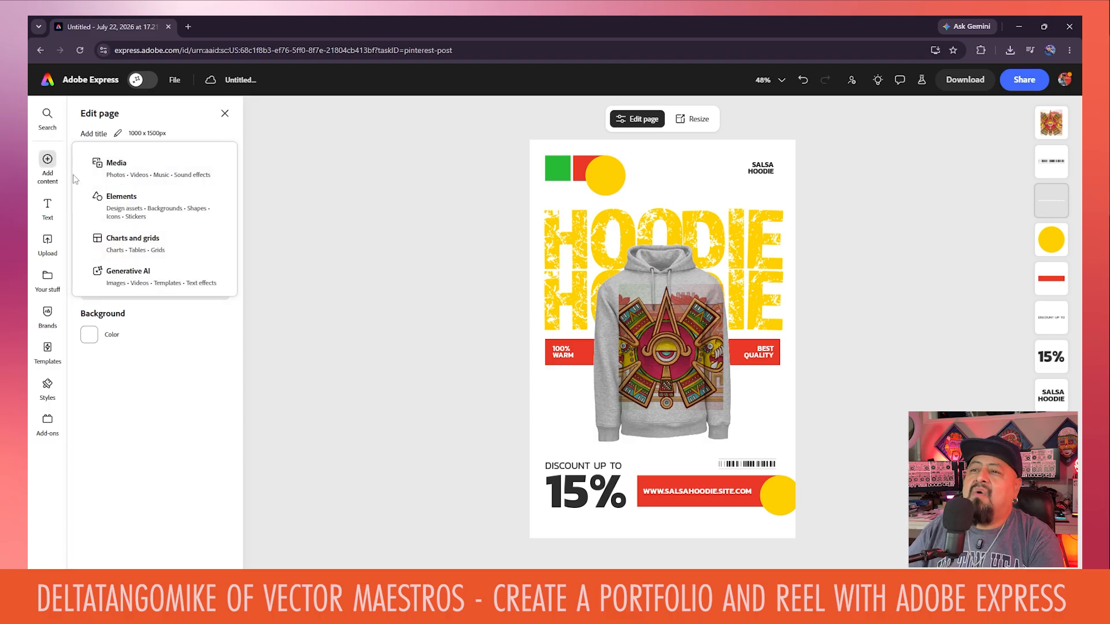
left_click(144, 286)
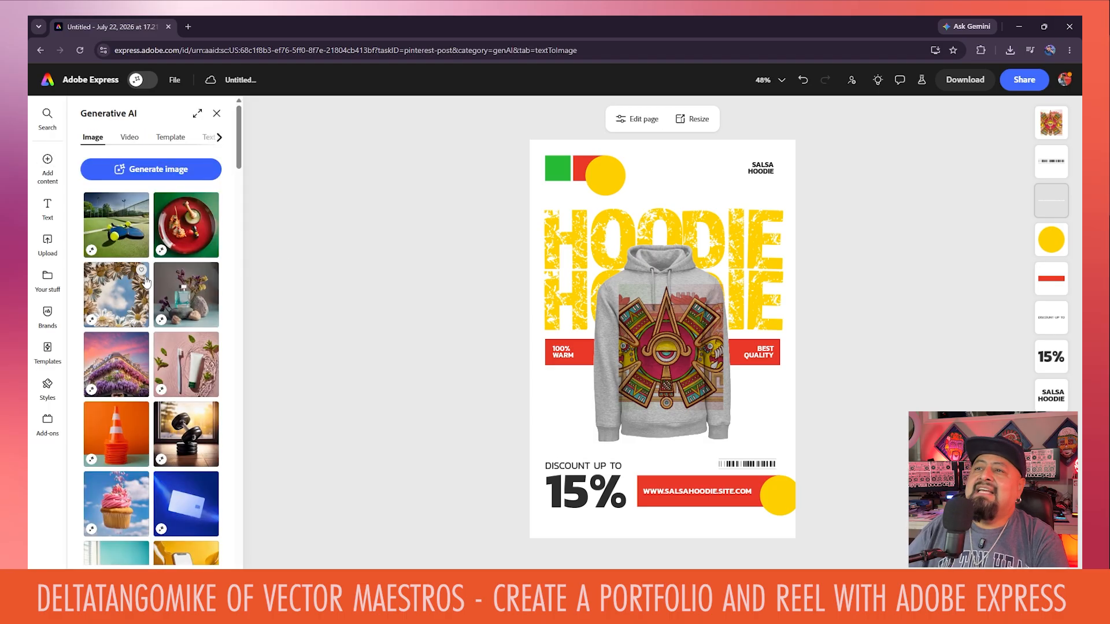
left_click(219, 137)
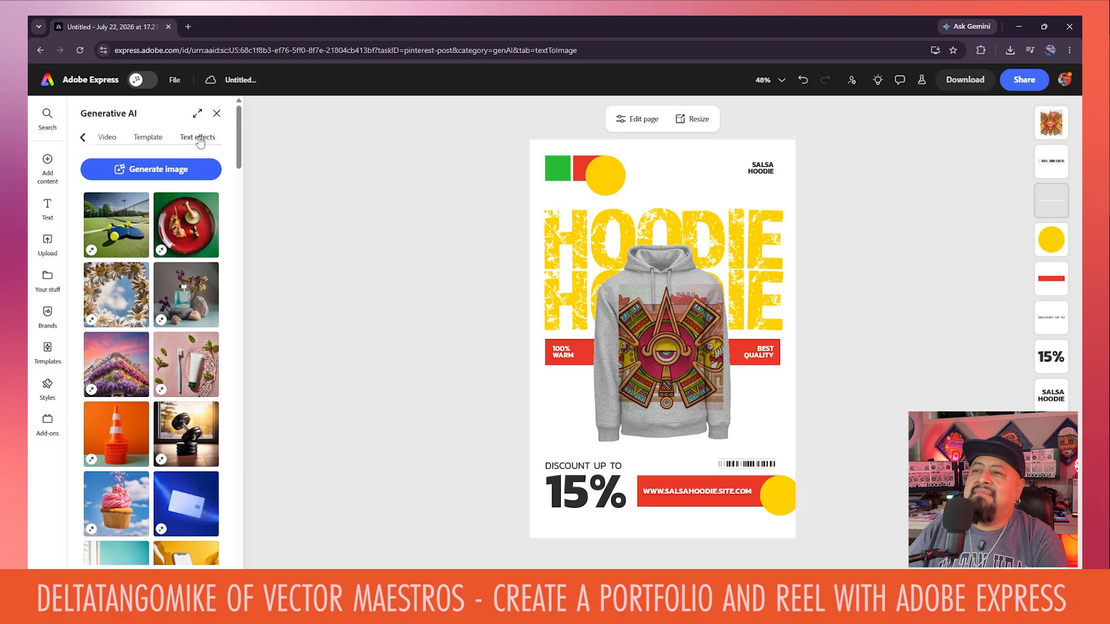
left_click(198, 139)
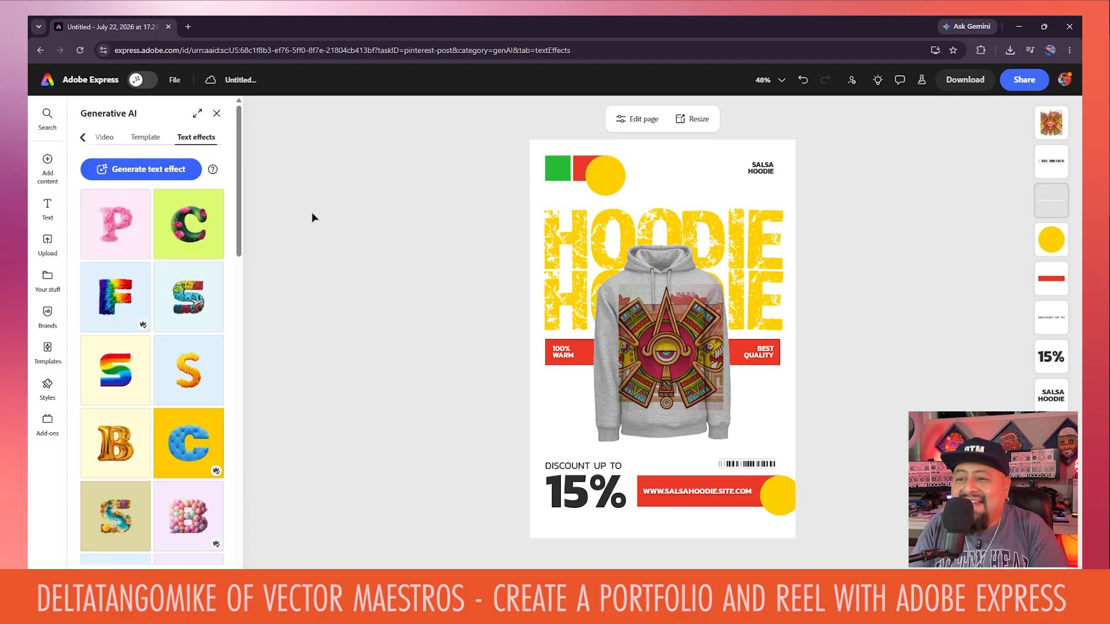
left_click(141, 169)
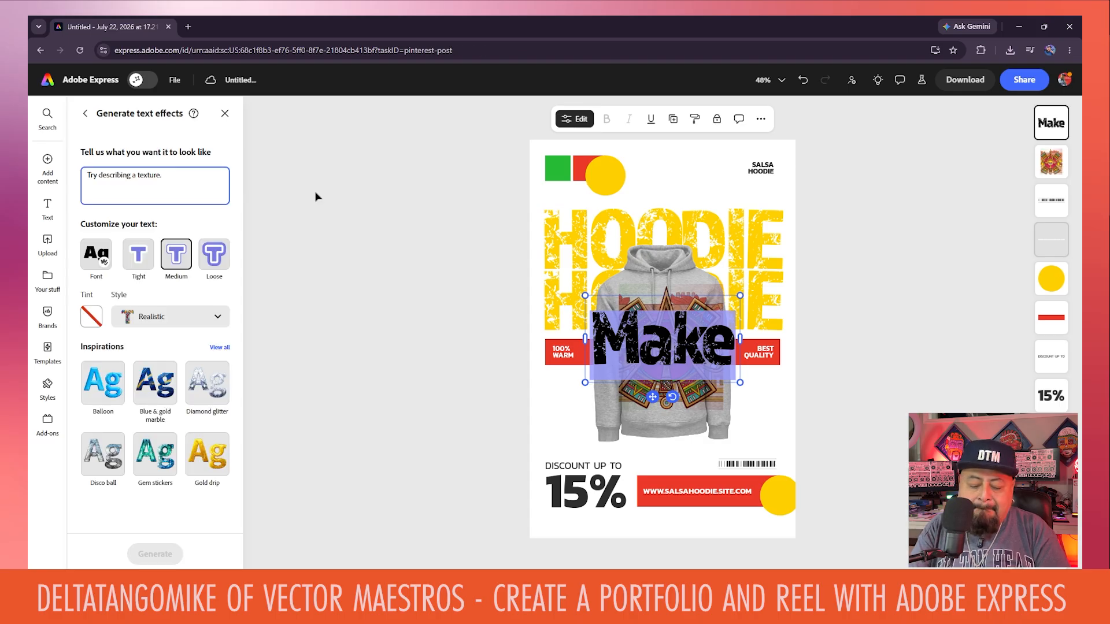
type("My")
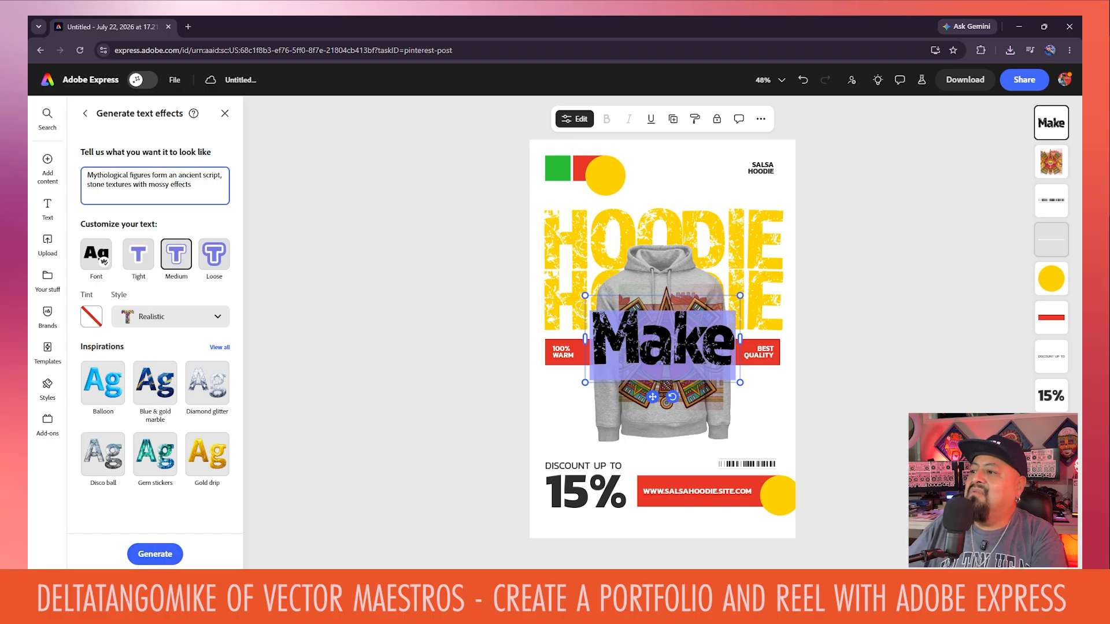
Step: Replace the placeholder word "Make" in the new text with "AztecaModerno"
left_click(632, 351)
left_click_drag(591, 344, 775, 337)
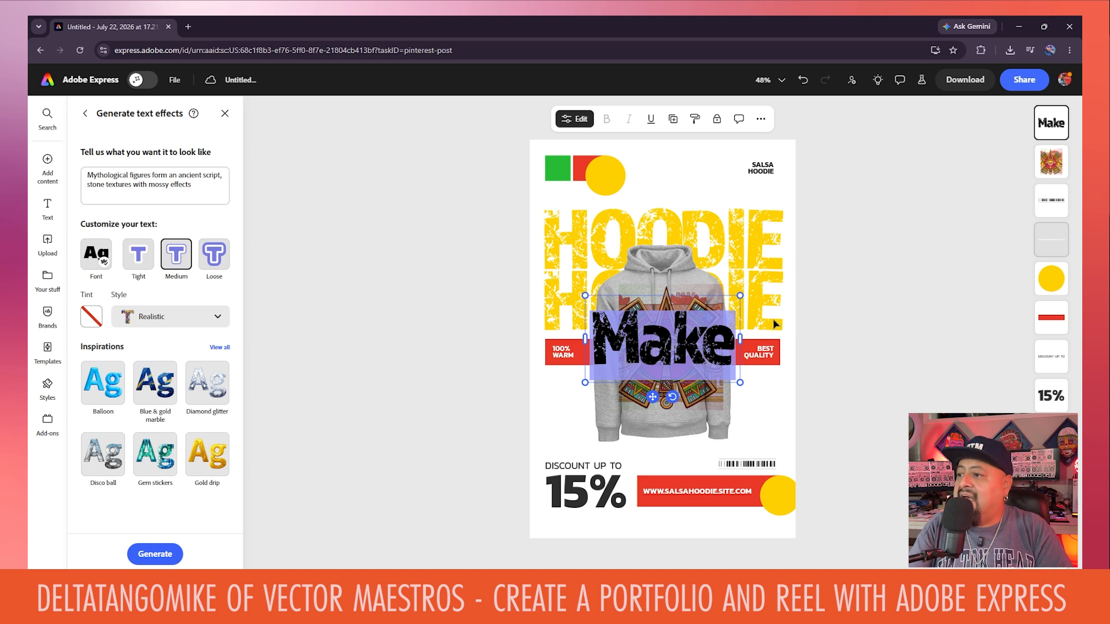
type("aZTEC")
key("BackSpace")
key("BackSpace")
key("BackSpace")
key("BackSpace")
key("BackSpace")
type("Azteca")
key("Return")
type("Mo")
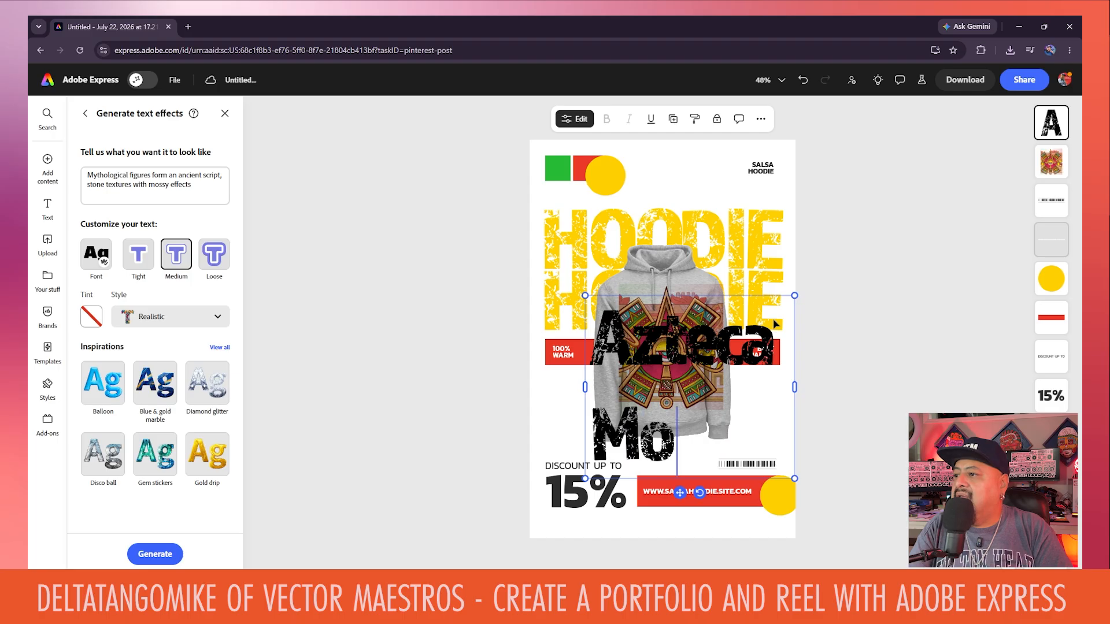
type("derno")
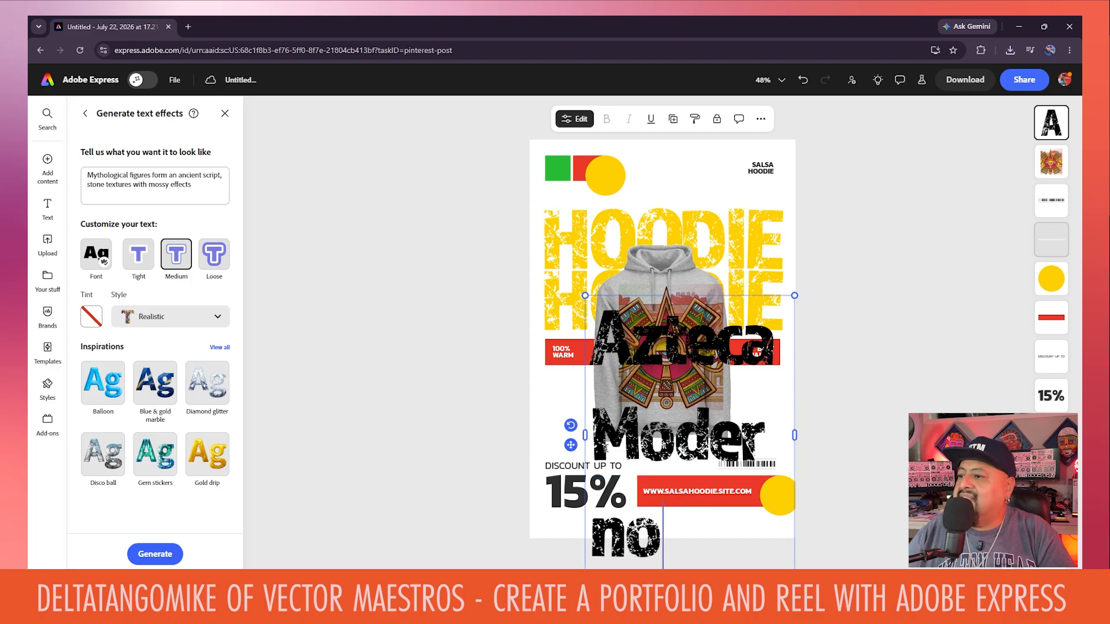
Step: Widen the text box so the title fits on one line, and move it above the hoodie
left_click_drag(585, 435, 495, 354)
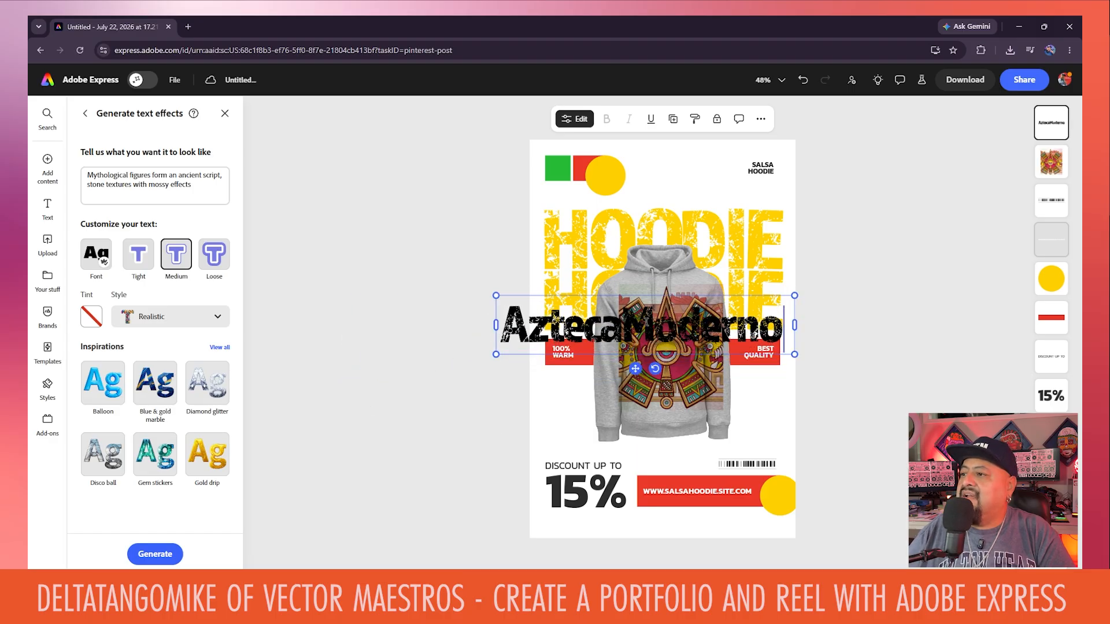
left_click_drag(701, 349, 724, 235)
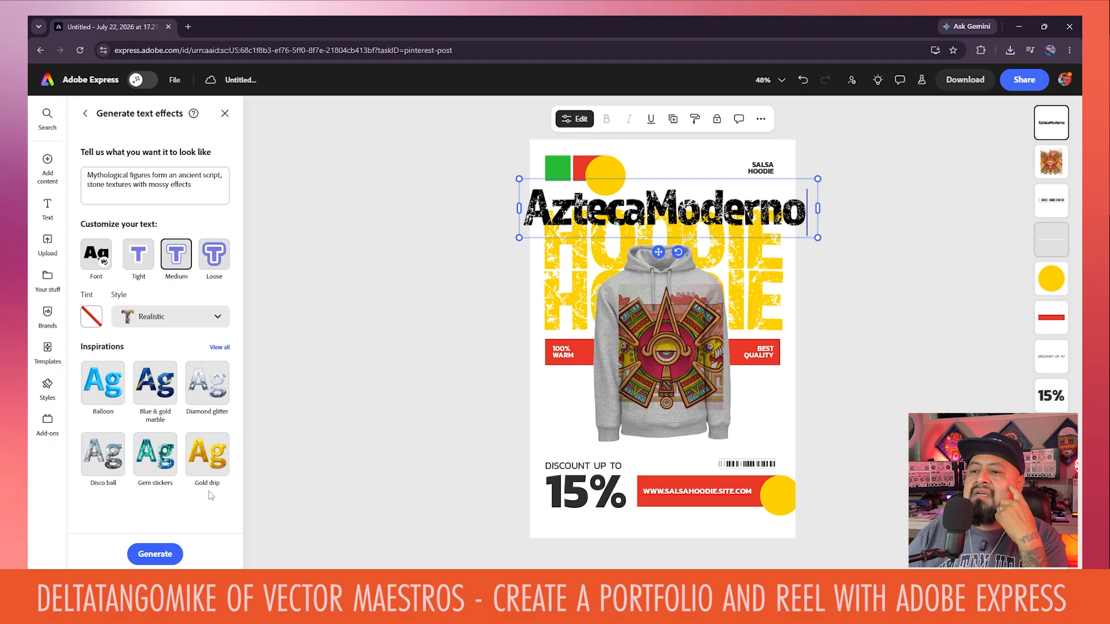
Step: Generate the mossy stone effect for the title and try its second and fourth variations
left_click(164, 555)
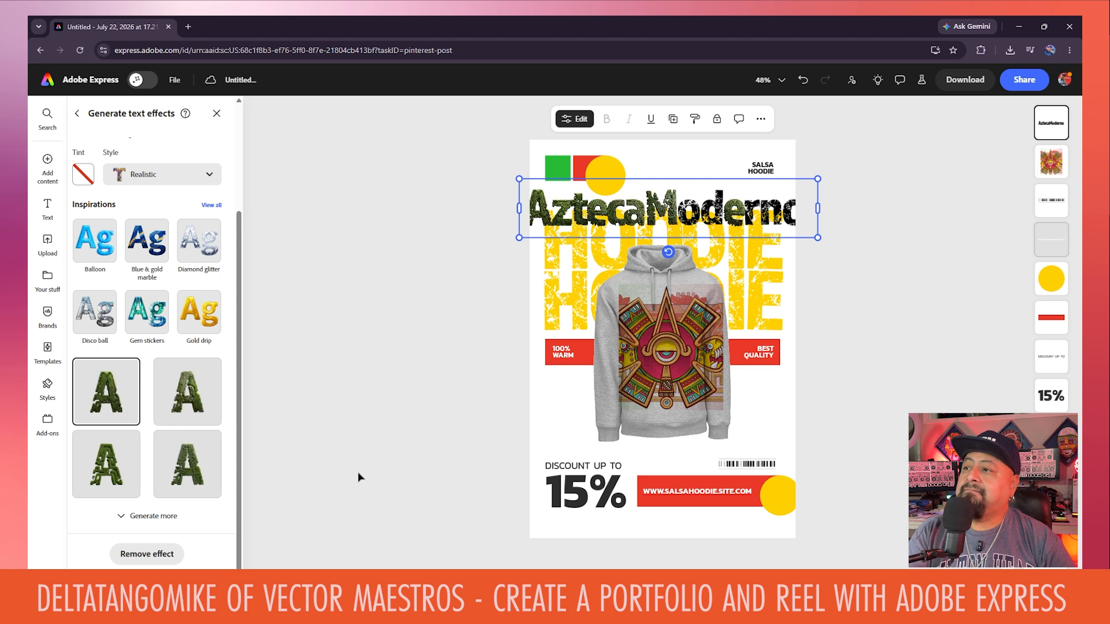
mouse_move(97, 406)
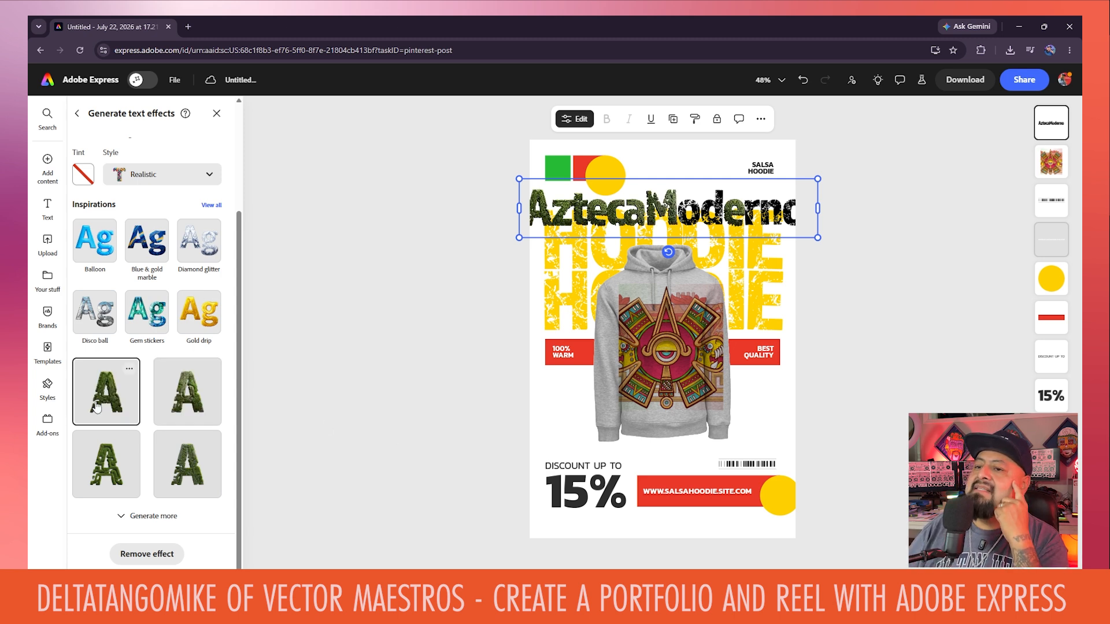
left_click(188, 388)
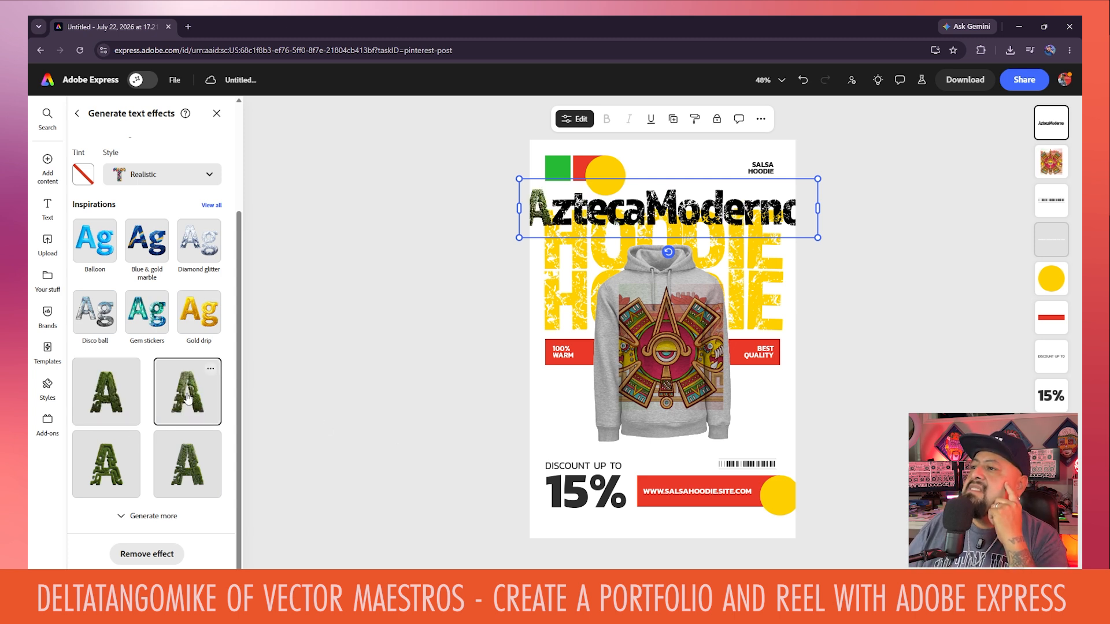
left_click(181, 467)
Step: Remove "with mossy effects" from the effect prompt, regenerate, and use the pale stone variation on the title
scroll(167, 471, "up", 3)
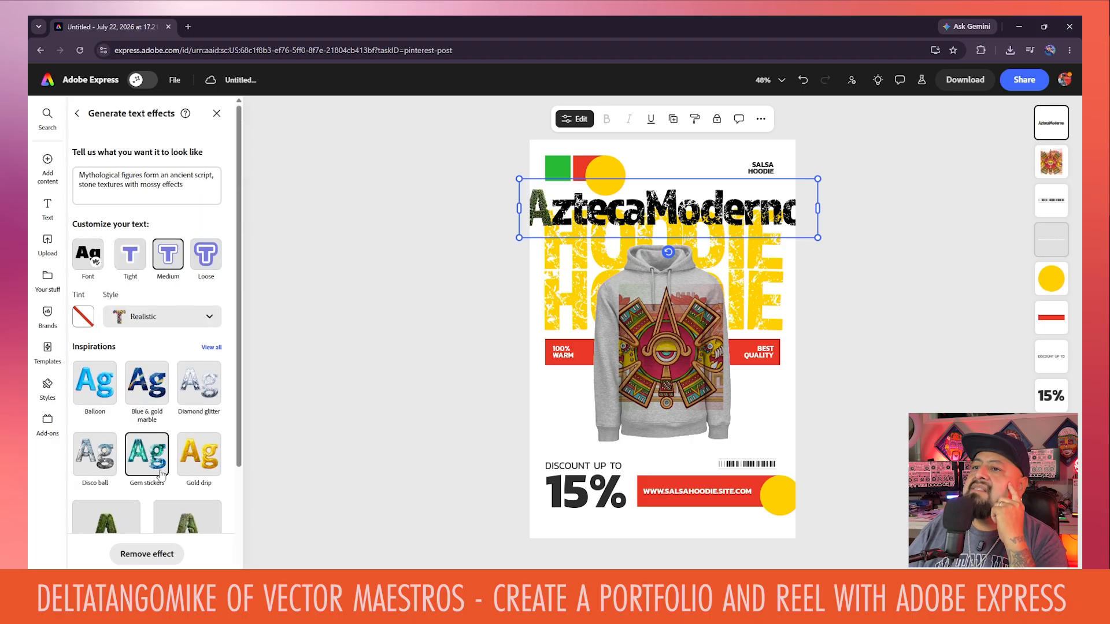
left_click(183, 175)
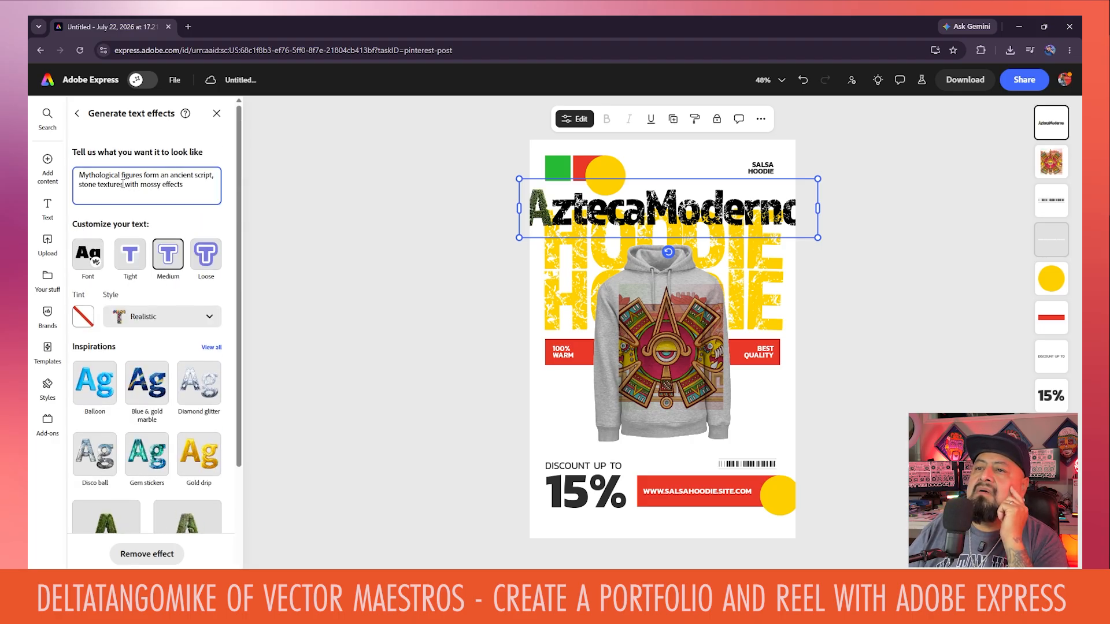
left_click_drag(126, 185, 199, 187)
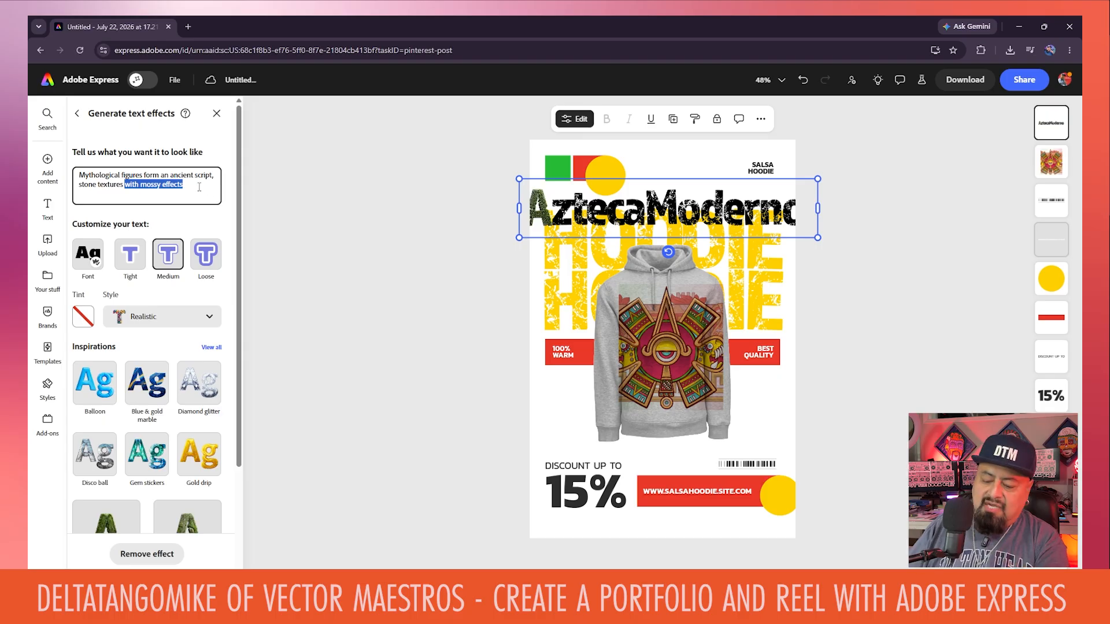
key("BackSpace")
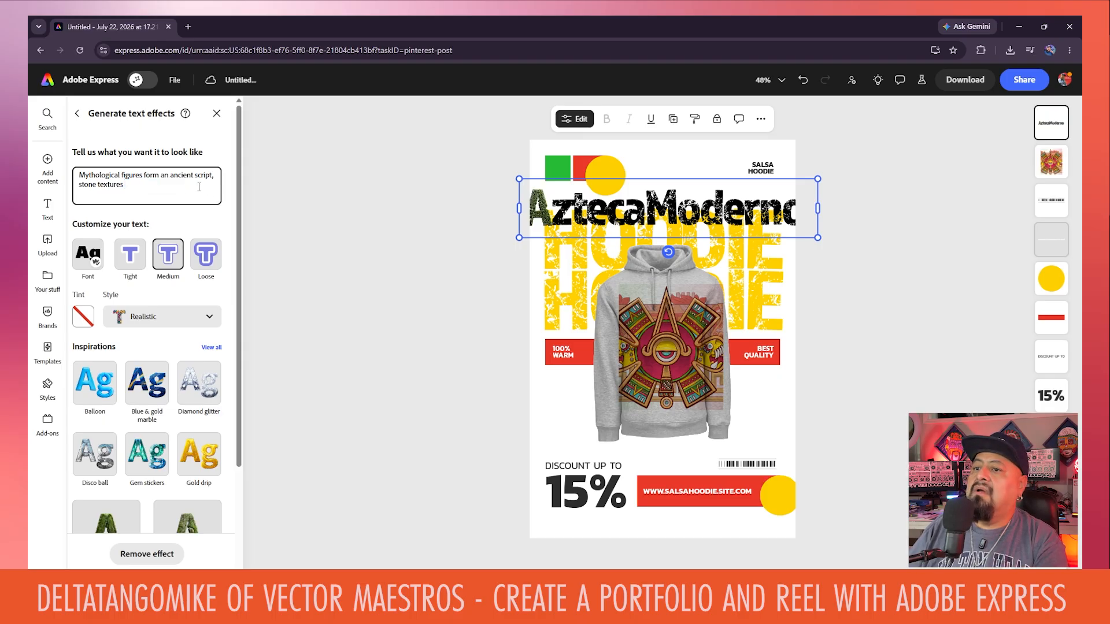
left_click(164, 257)
scroll(175, 413, "down", 2)
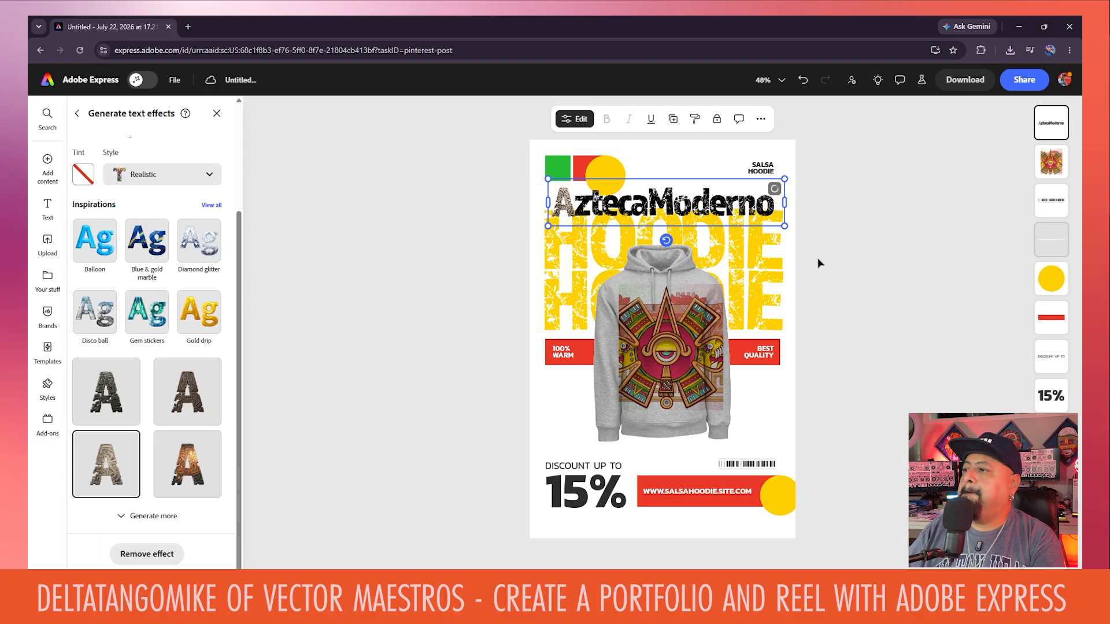
left_click(845, 264)
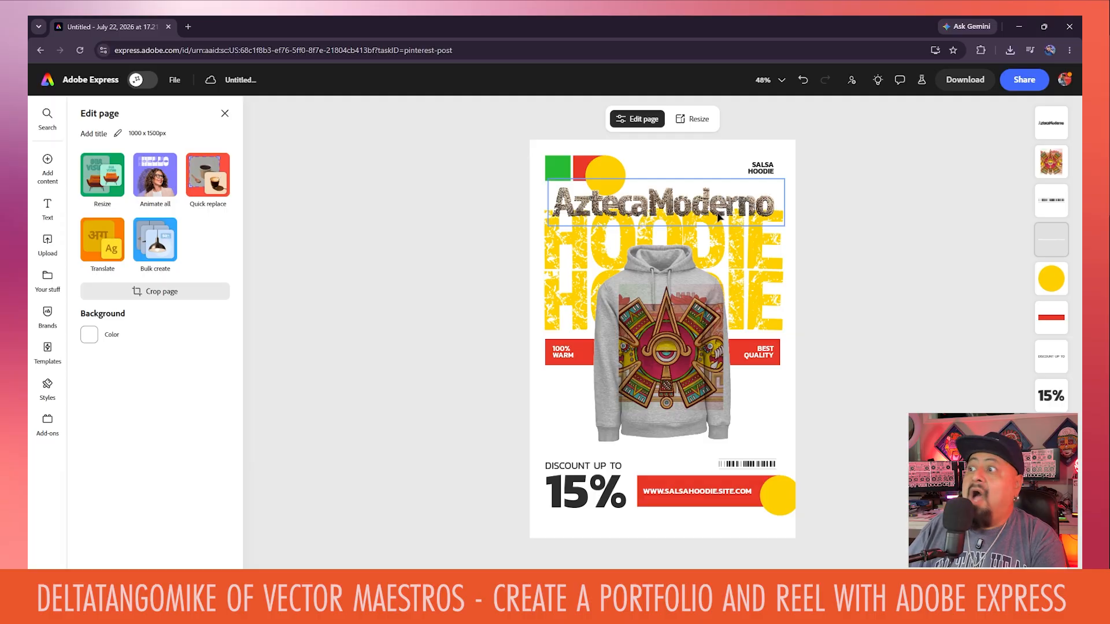
Step: Break the title into two lines after "Azteca"
left_click(657, 216)
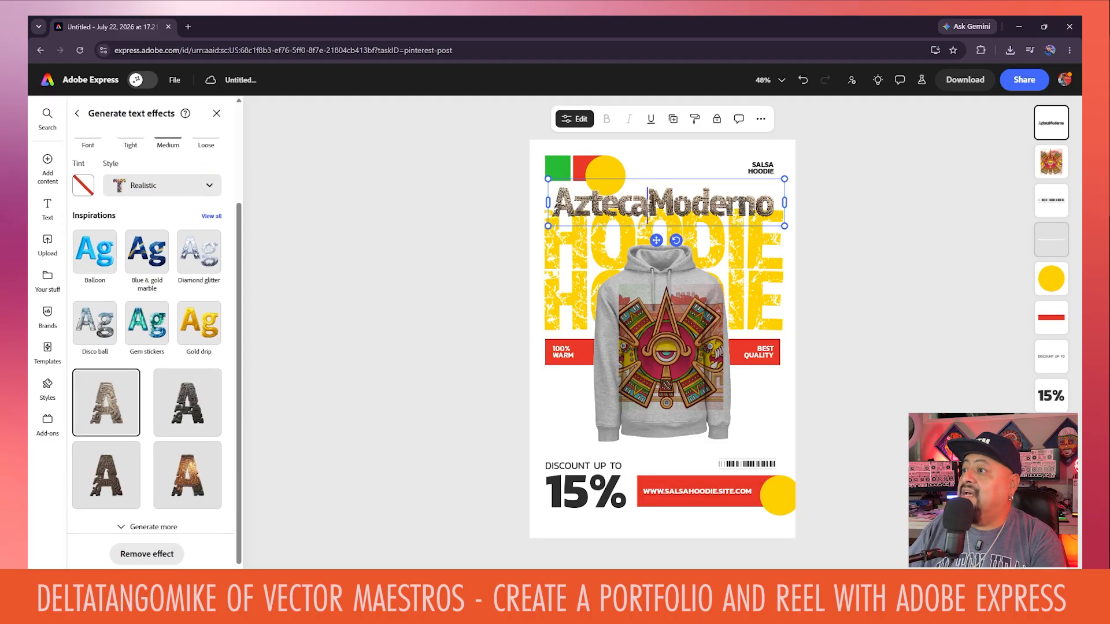
key("Return")
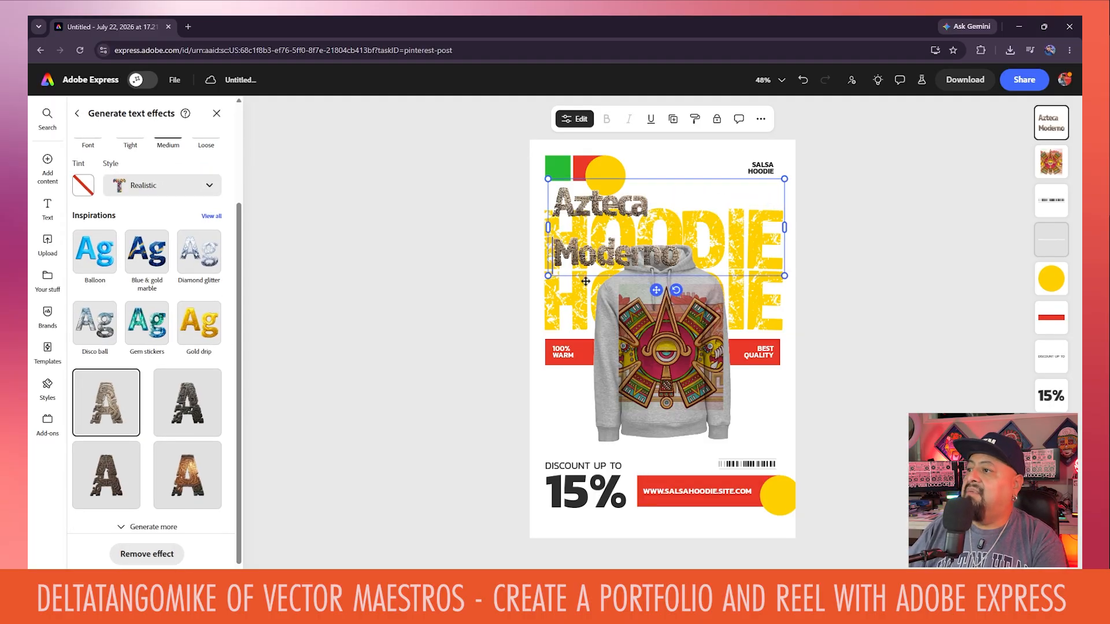
Step: Centre-align the two-line title and tighten its line spacing to 0.71
scroll(127, 190, "up", 3)
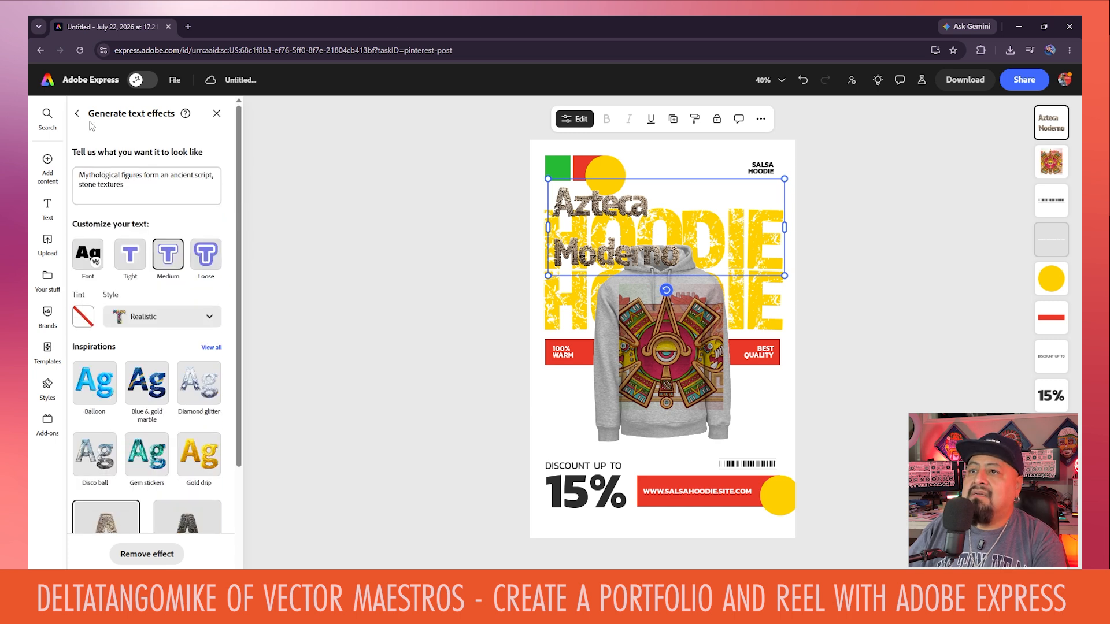
left_click(77, 113)
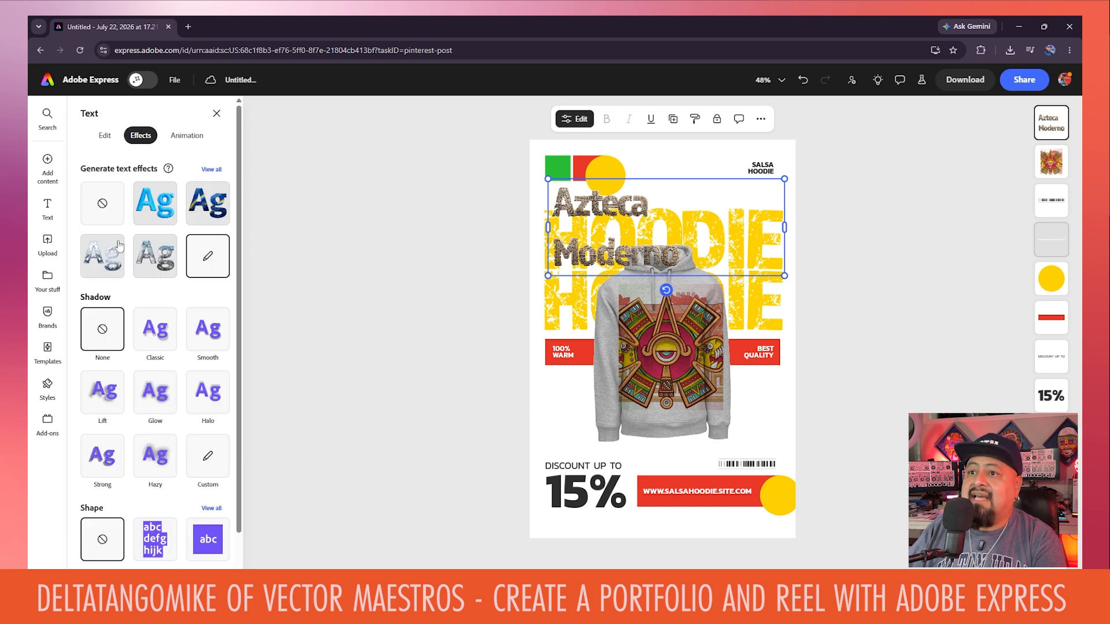
left_click(104, 135)
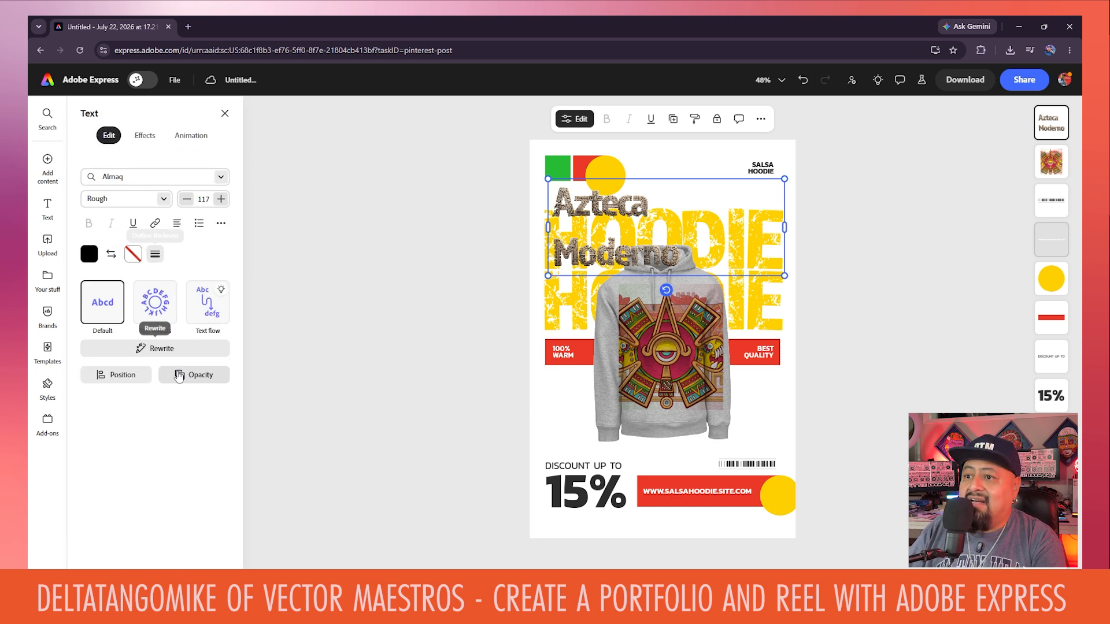
left_click(178, 224)
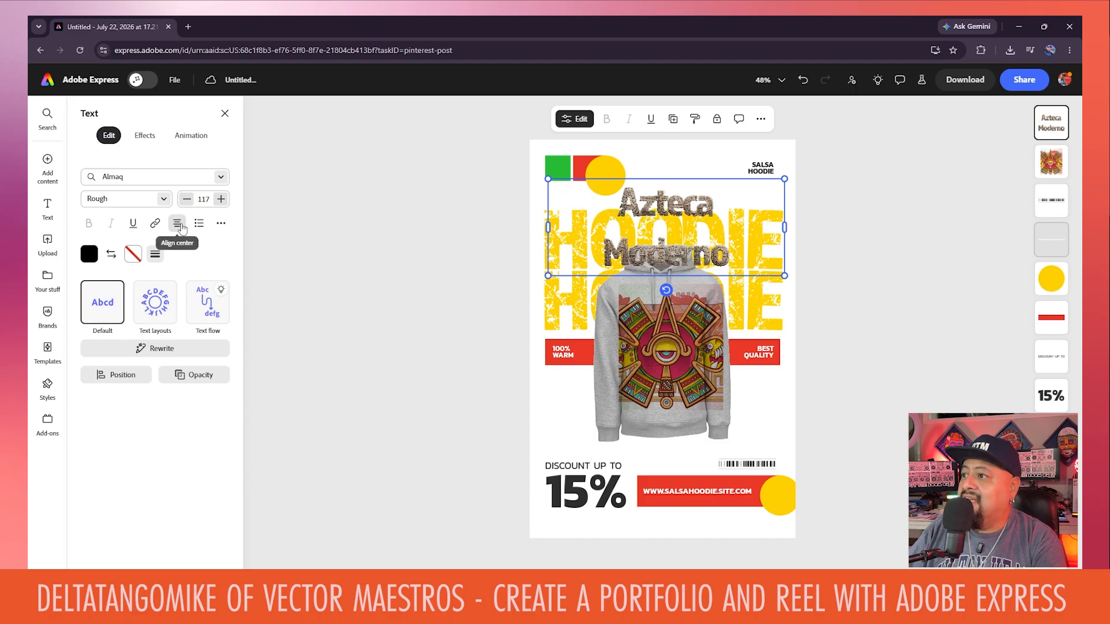
left_click(221, 223)
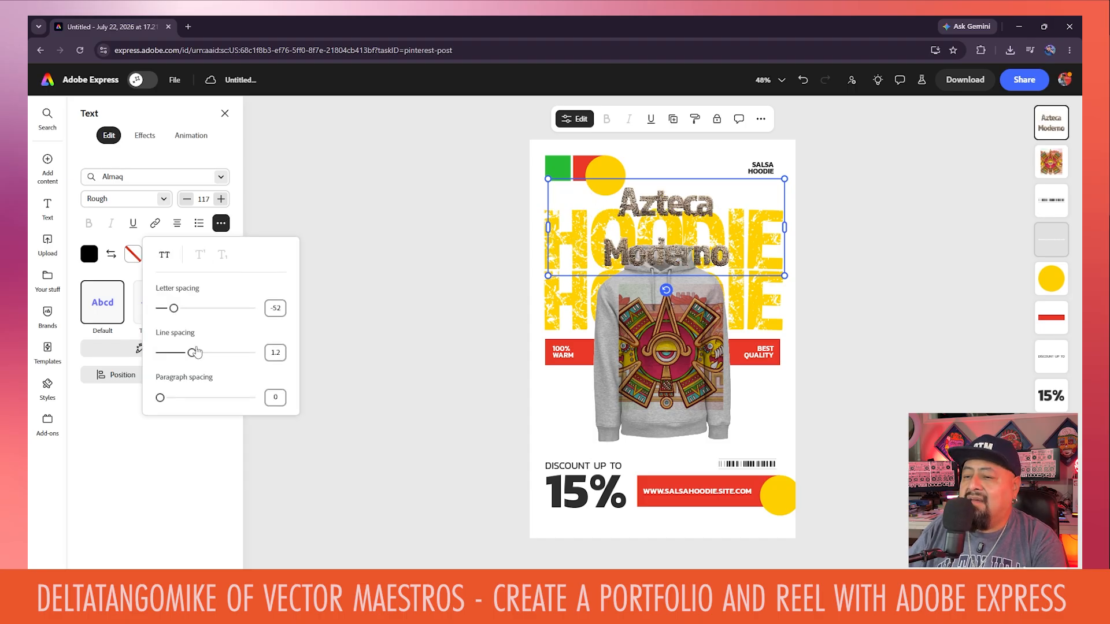
left_click_drag(192, 353, 169, 353)
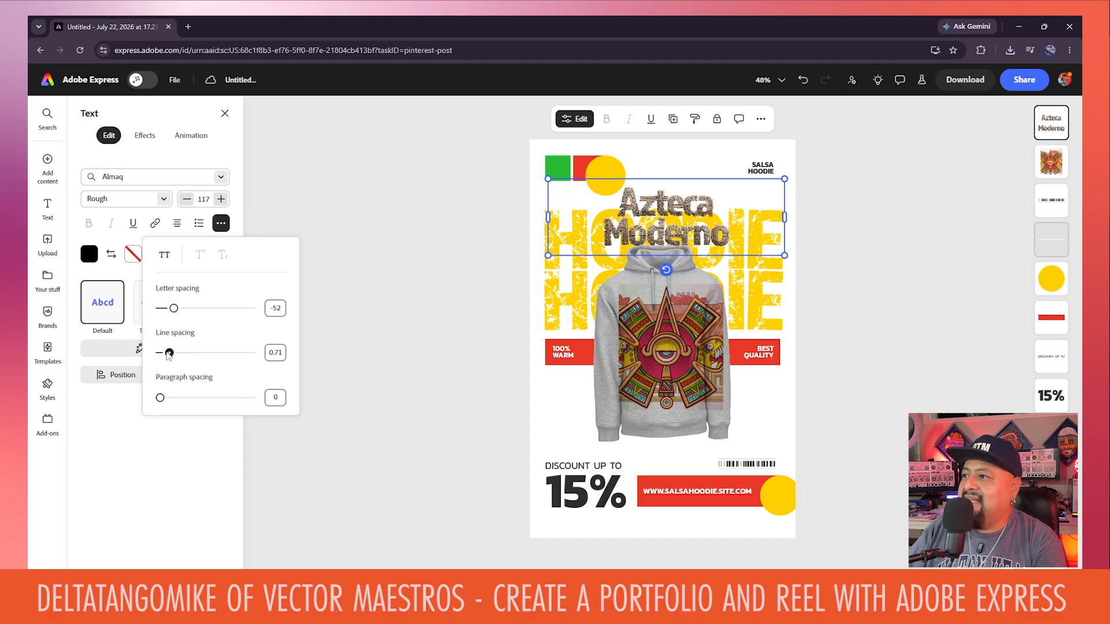
Step: Retype both lines of the title in capitals as "AZTECA MODERNO"
left_click(638, 205)
left_click_drag(638, 205, 715, 206)
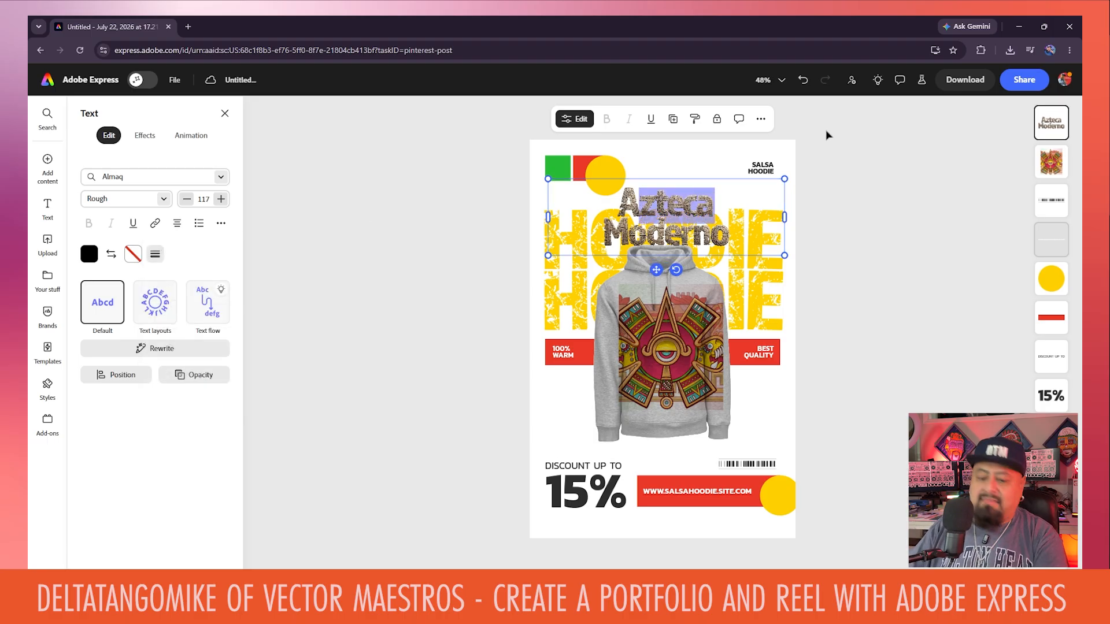
type("ZTECA")
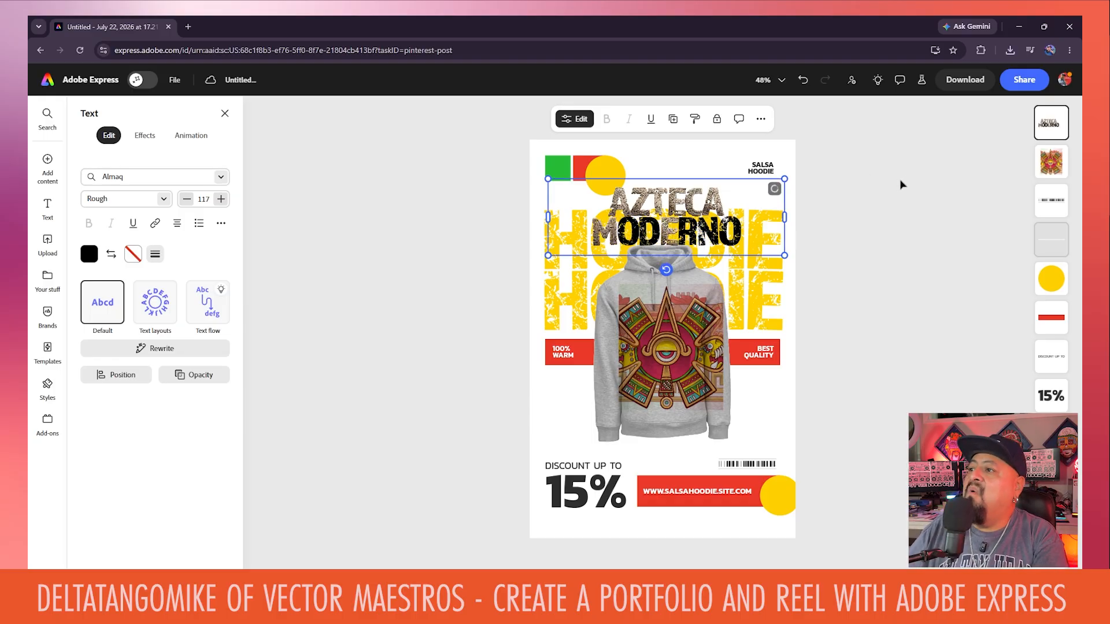
Step: Try moving the title around the upper part of the page, near the SALSA HOODIE label
left_click_drag(682, 220, 704, 198)
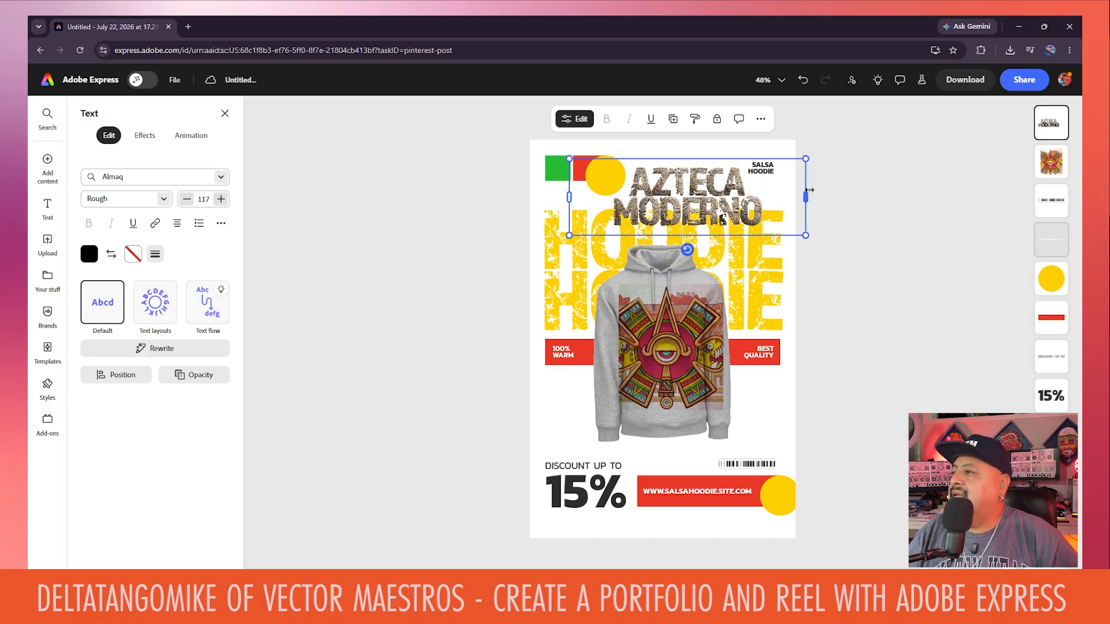
scroll(812, 199, "up", 3)
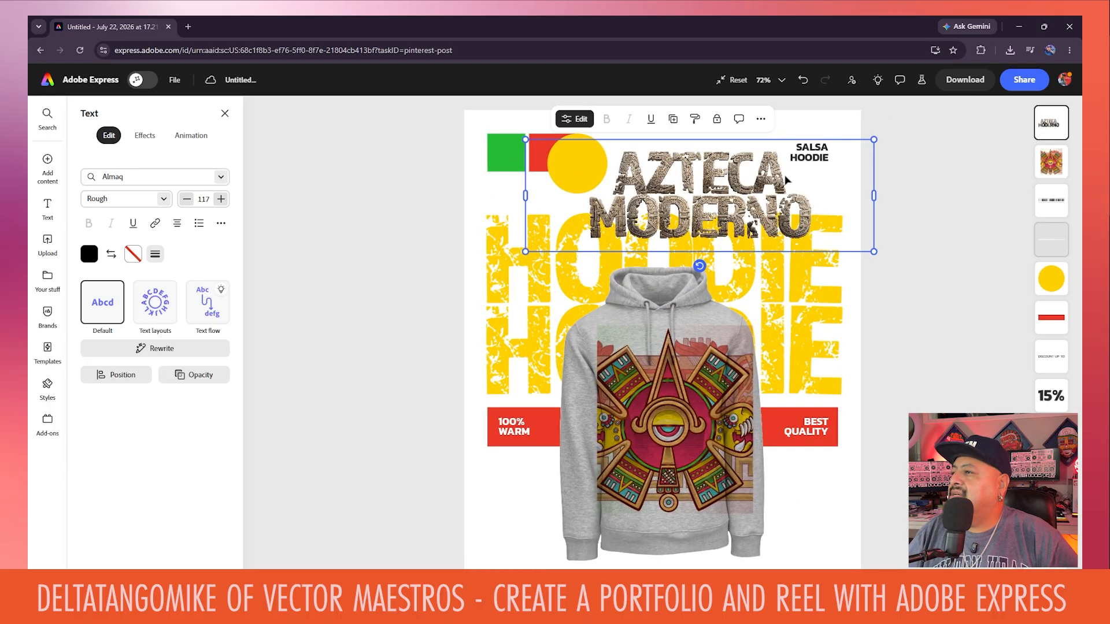
key("ctrl+z")
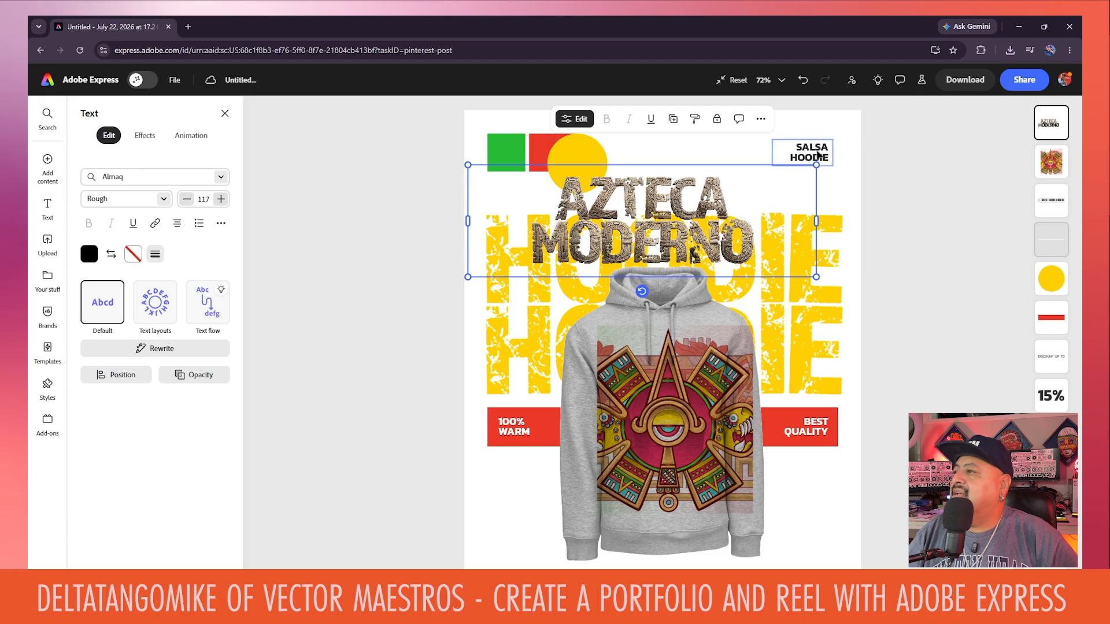
scroll(667, 222, "down", 2)
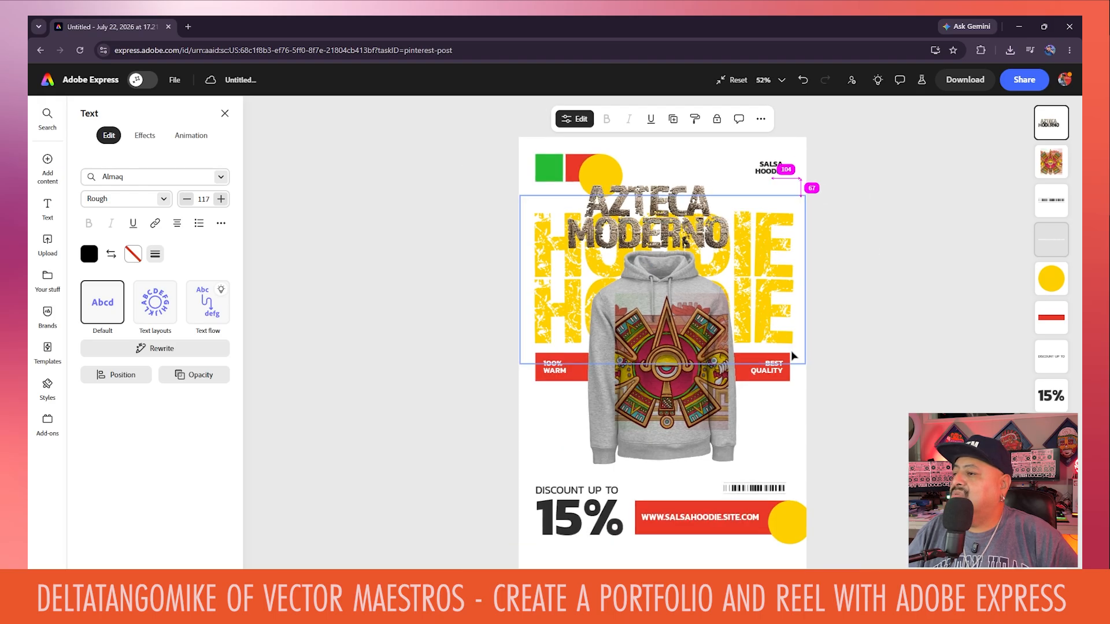
Step: Move the title down onto the hoodie and delete the discount text, barcode, website banner and yellow circle near the page's foot
left_click_drag(666, 245, 665, 428)
left_click(542, 556)
left_click_drag(542, 556, 836, 490)
key("Delete")
Step: Position the AZTECA MODERNO title in the cleared space beneath the hoodie, enlarge it and centre it on the page
left_click_drag(696, 435, 701, 530)
left_click_drag(787, 519, 716, 522)
left_click_drag(716, 479, 804, 456)
left_click_drag(765, 487, 763, 491)
left_click_drag(798, 450, 763, 461)
left_click_drag(739, 516, 753, 516)
left_click(850, 483)
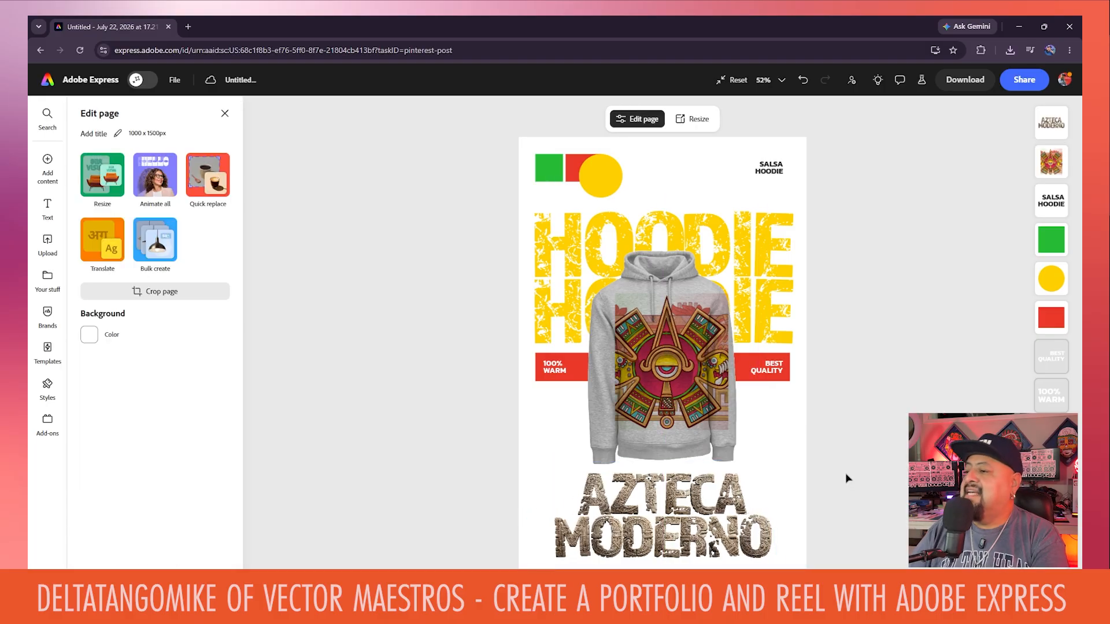
Step: Lower the opacity of the large yellow HOODIE HOODIE text to about 37%
left_click(793, 258)
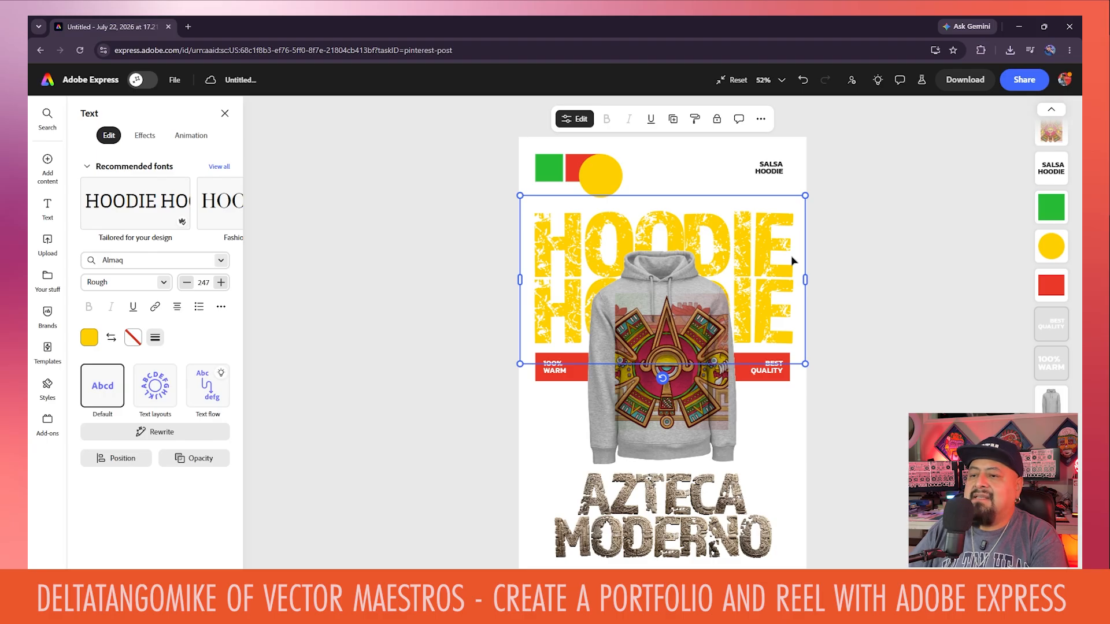
left_click(202, 459)
left_click_drag(217, 512, 203, 512)
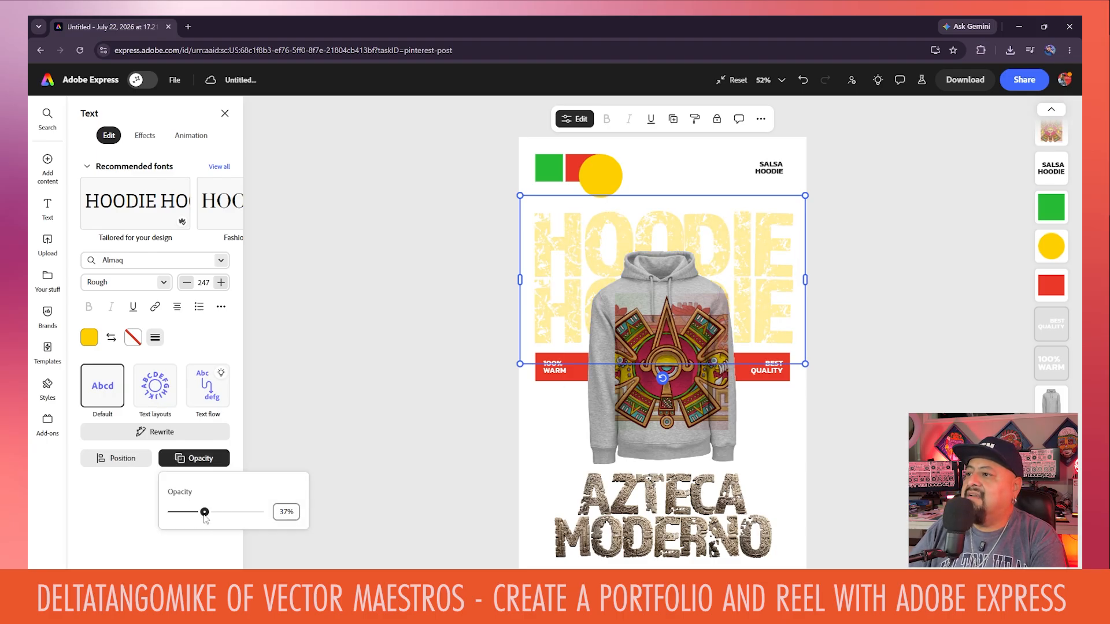
left_click(872, 294)
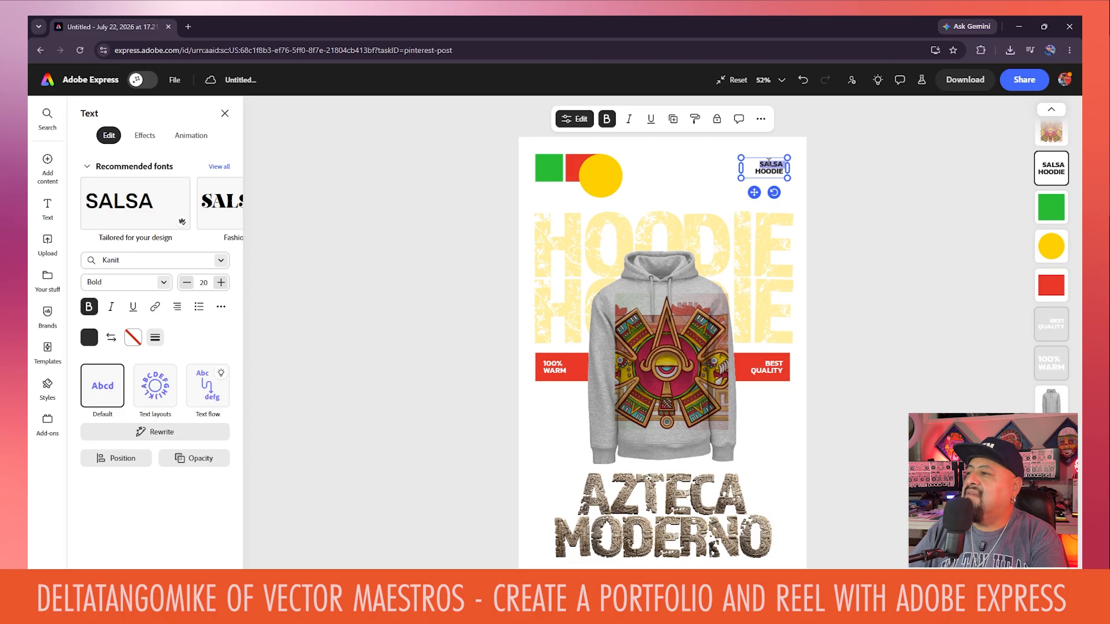
Step: Replace SALSA with OLLIN in the small label at the page's upper corner and colour the whole label green
type("OLLIN")
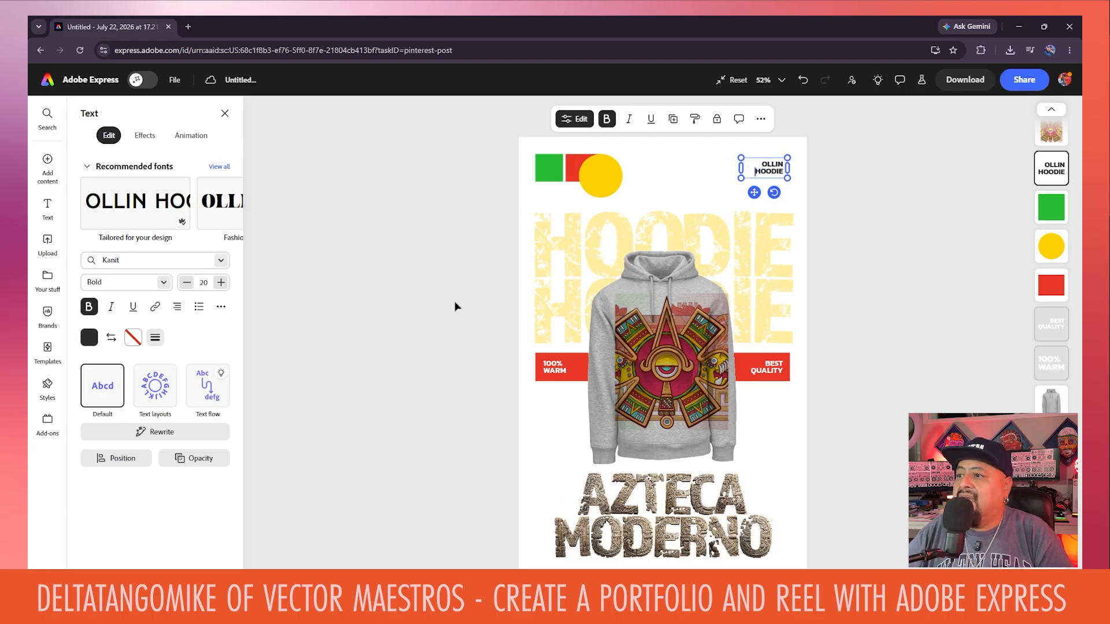
left_click(89, 339)
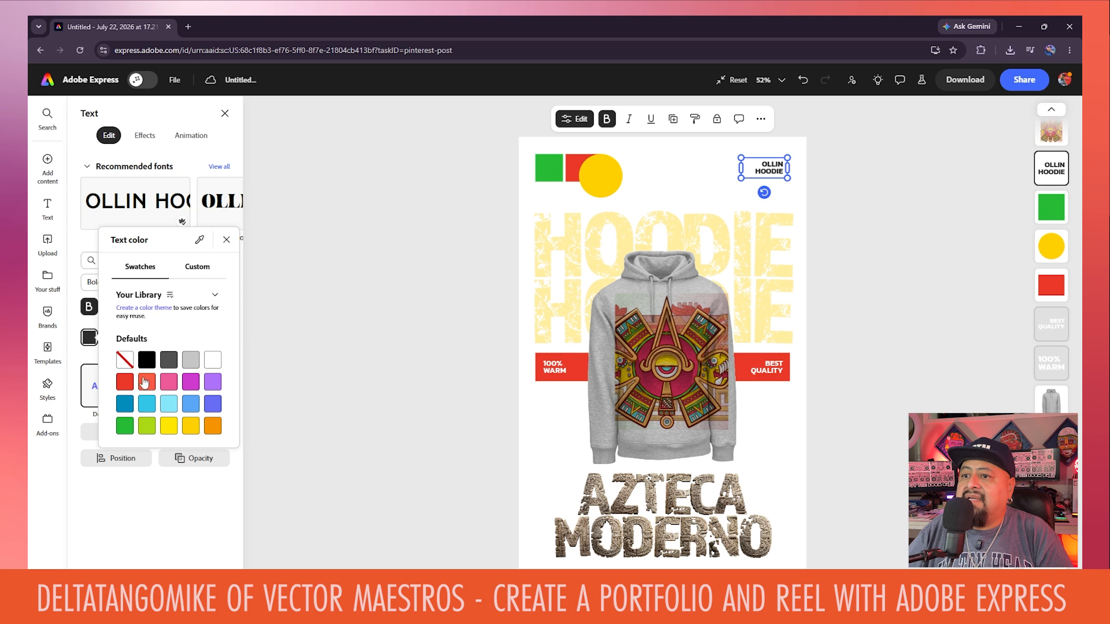
left_click(122, 426)
left_click(304, 342)
left_click(304, 342)
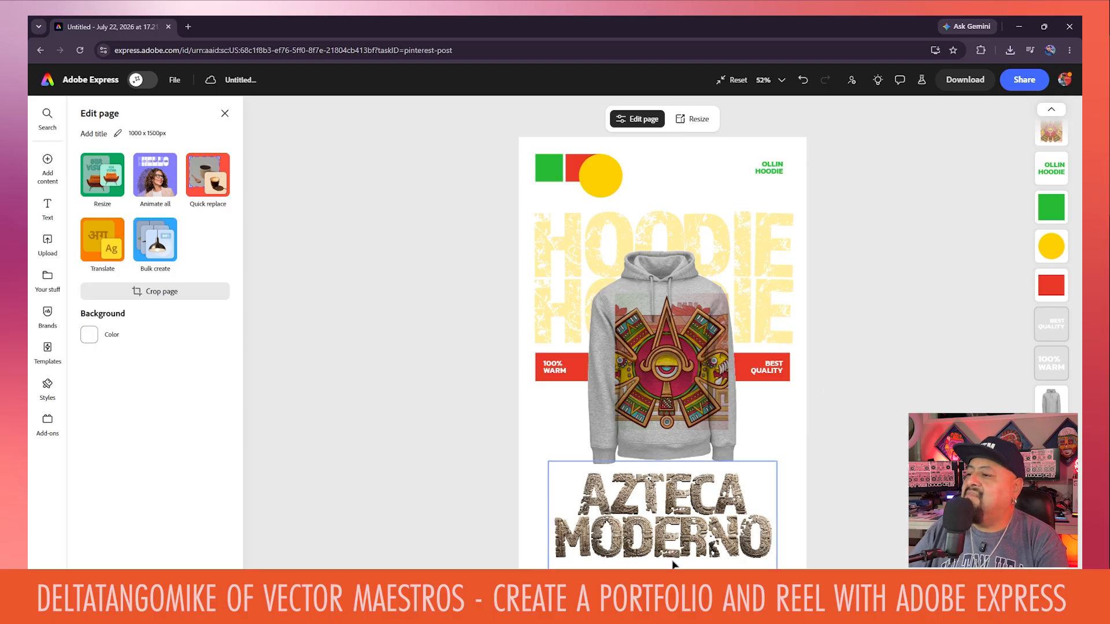
Step: Sample a beige from the AZTECA MODERNO title for the page background and lighten it to cream #FFF4DE
left_click(89, 335)
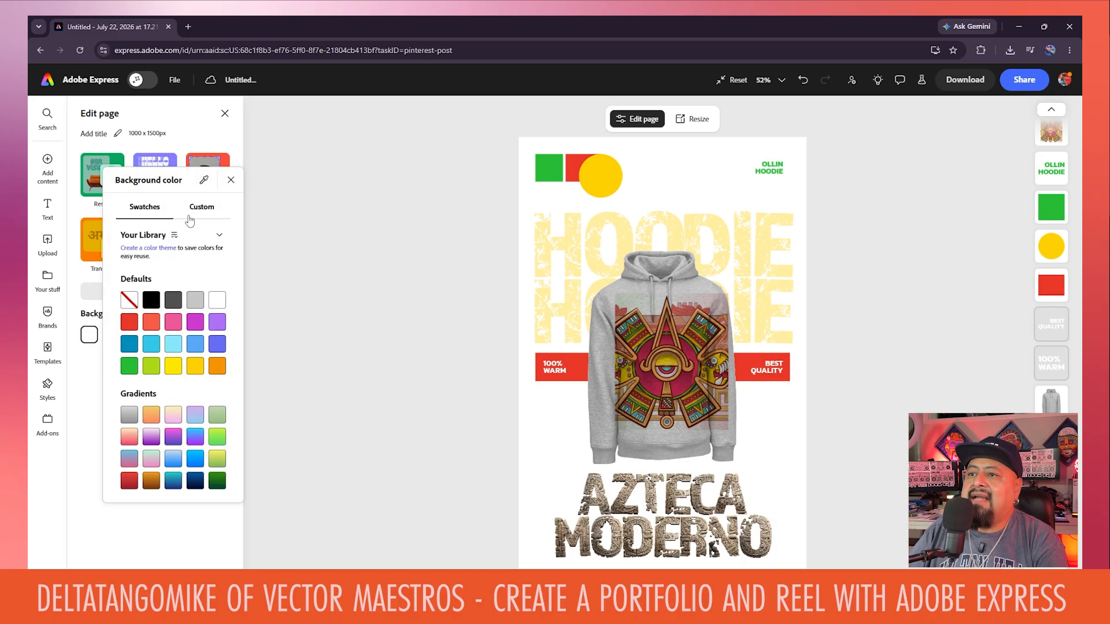
left_click(204, 180)
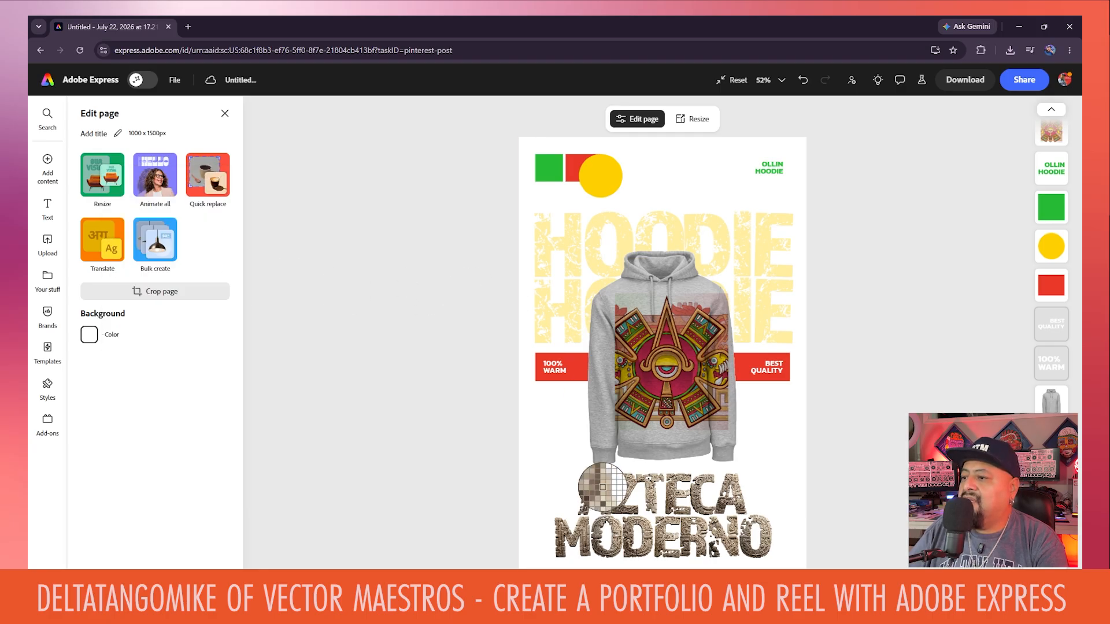
left_click(603, 487)
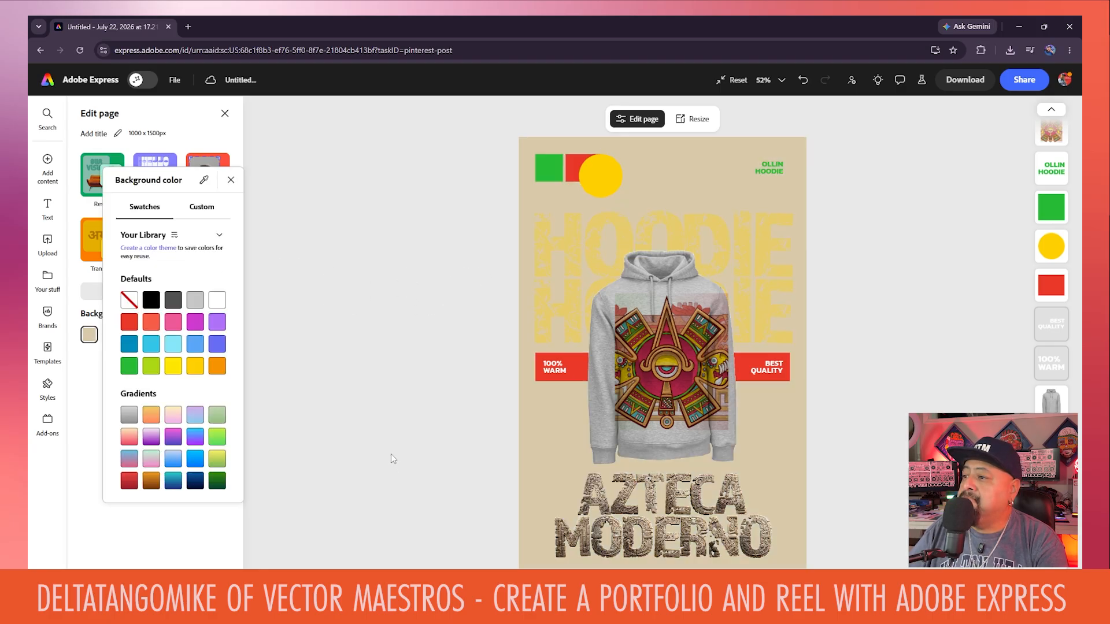
left_click(203, 207)
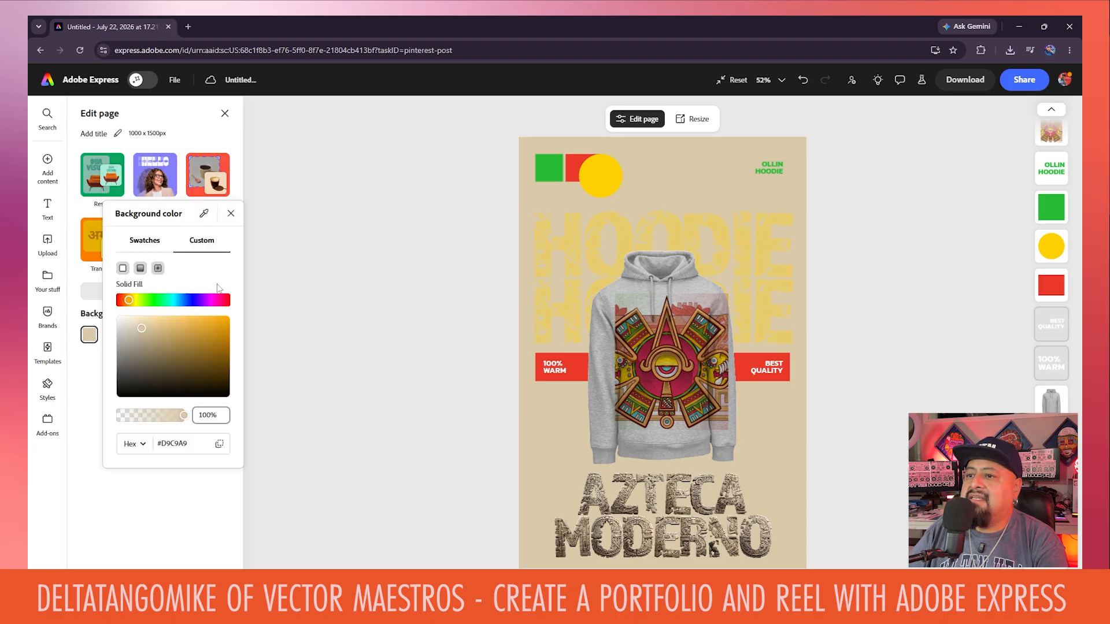
left_click_drag(135, 327, 131, 311)
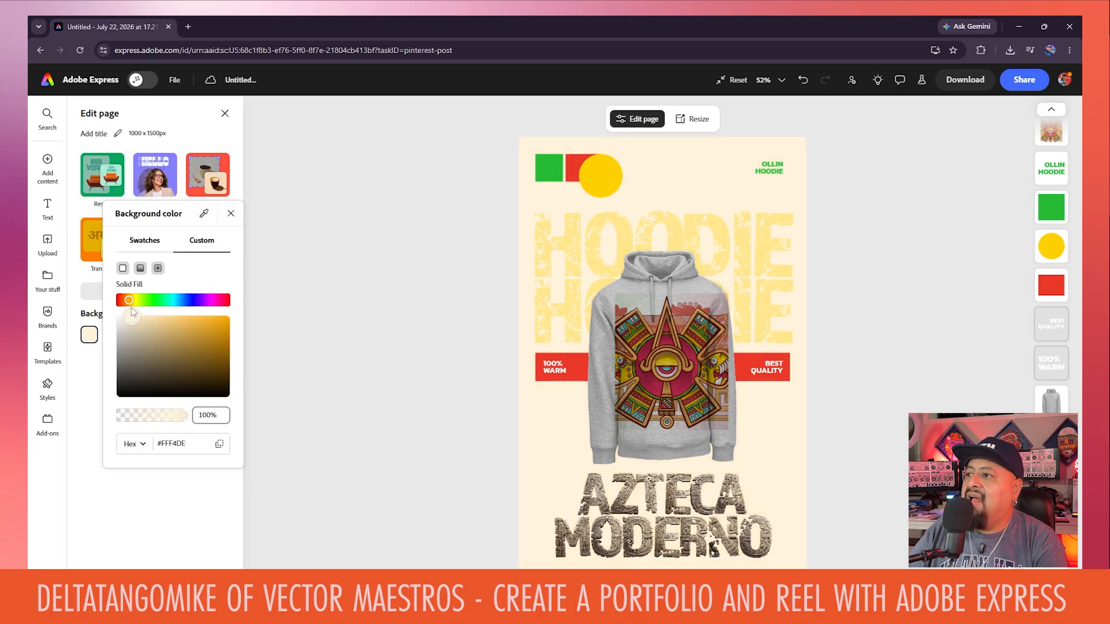
left_click(401, 268)
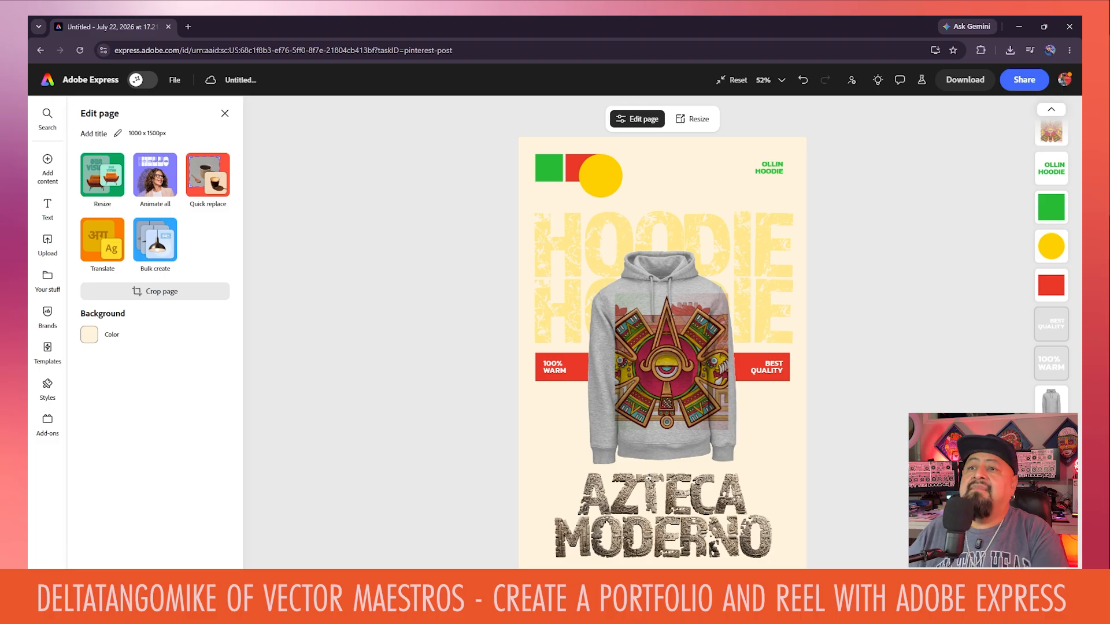
Step: Create a new brand manually, named AZTECA MODERNO
left_click(47, 315)
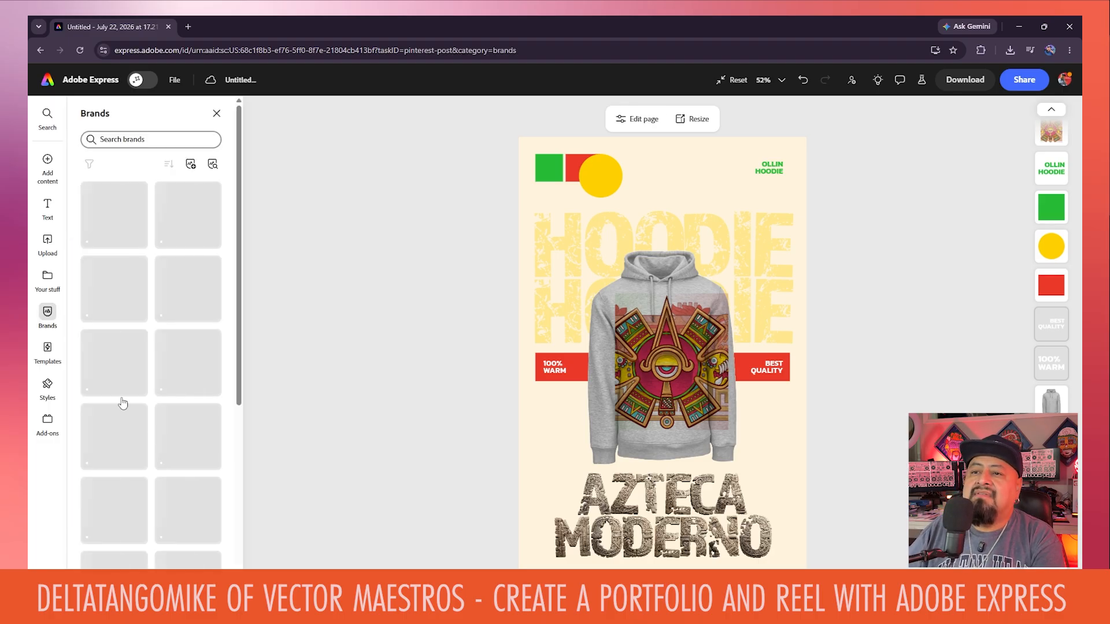
left_click(191, 166)
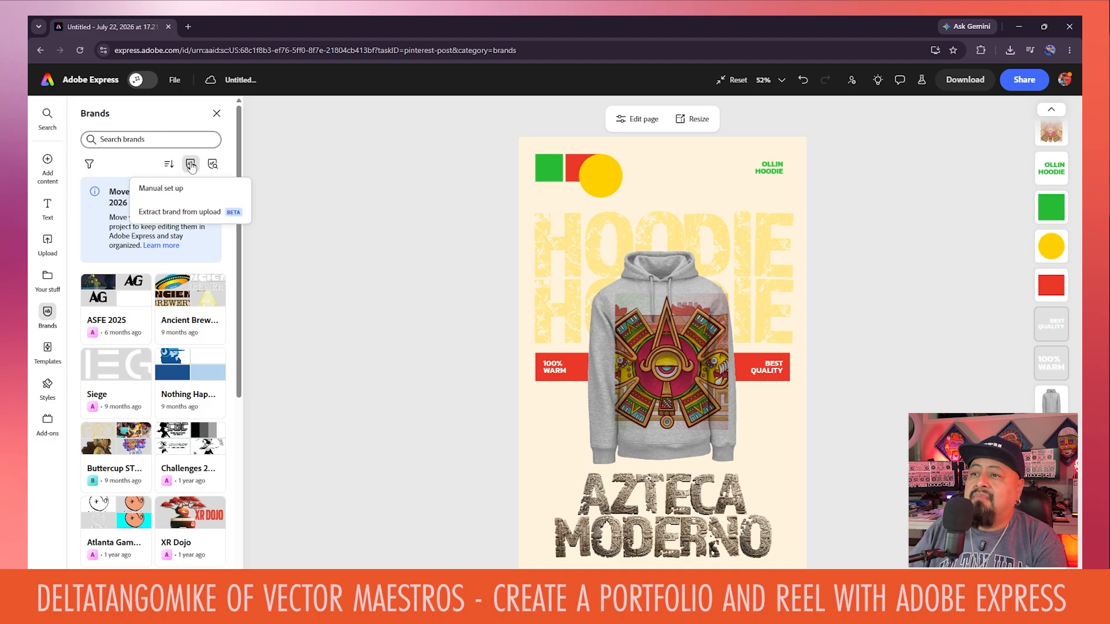
left_click(175, 189)
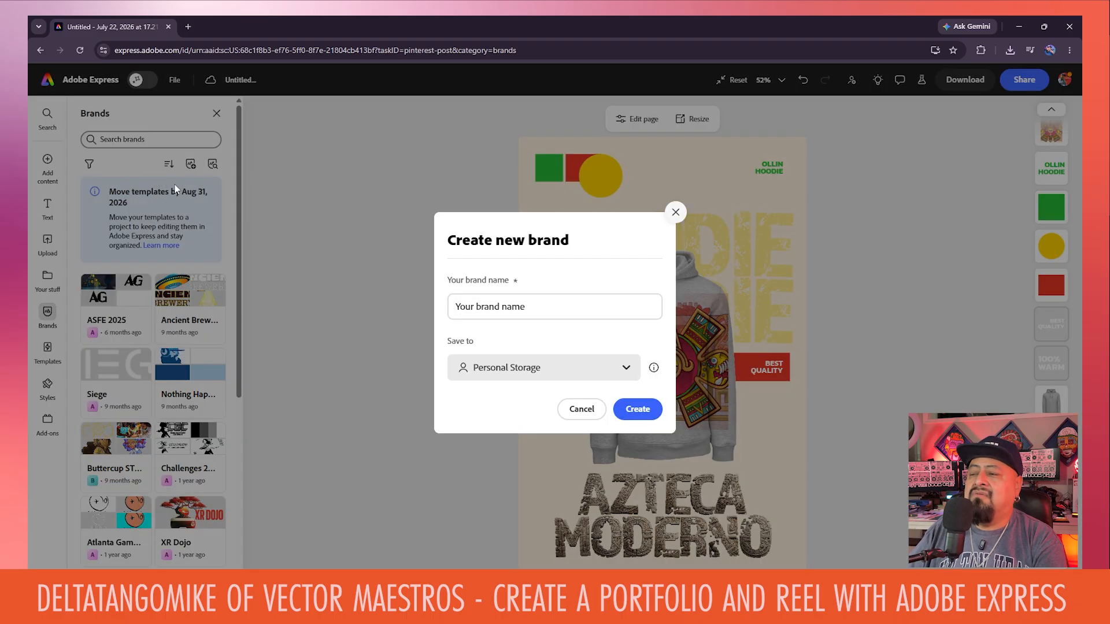
left_click(512, 312)
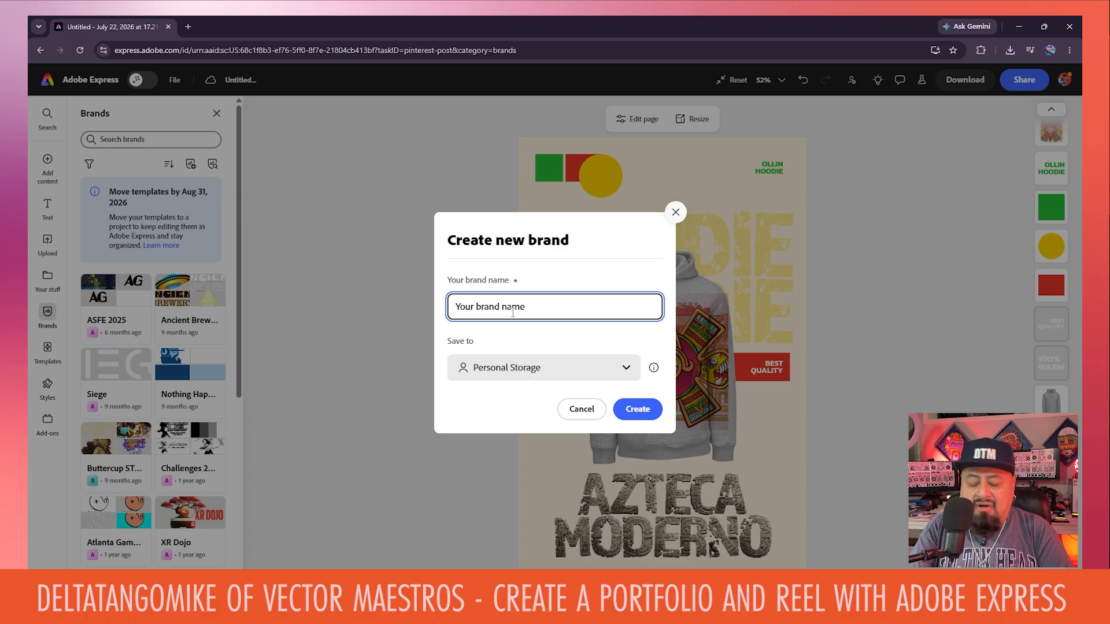
type("AZTECA MODERNO")
left_click(638, 410)
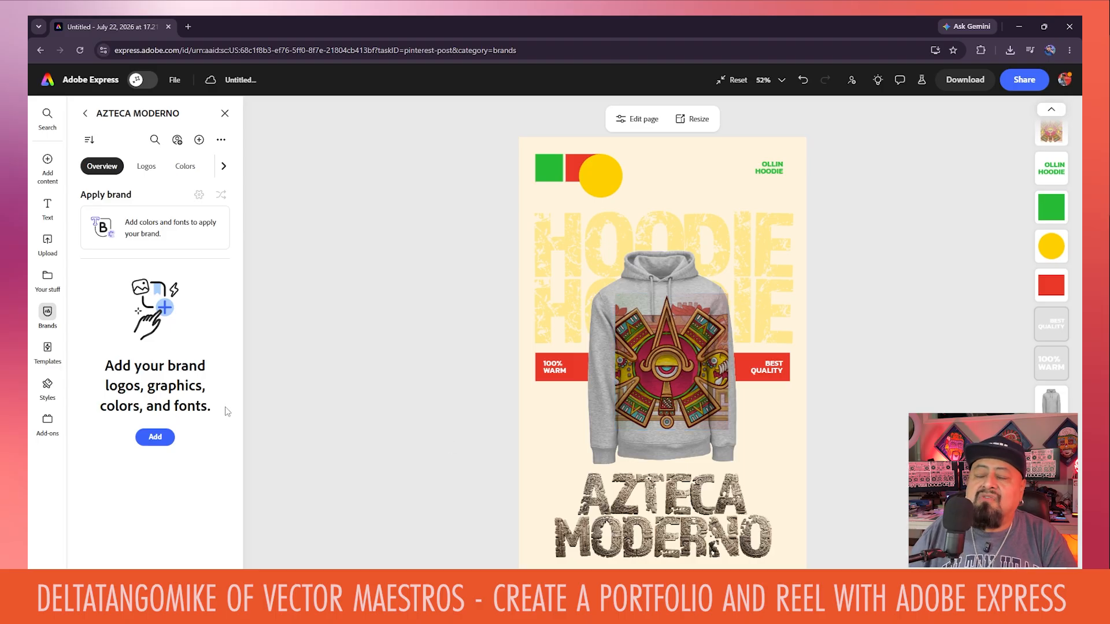
Step: Start a colour palette for the brand and add the cream #FFF4DE sampled from the page background
left_click(165, 441)
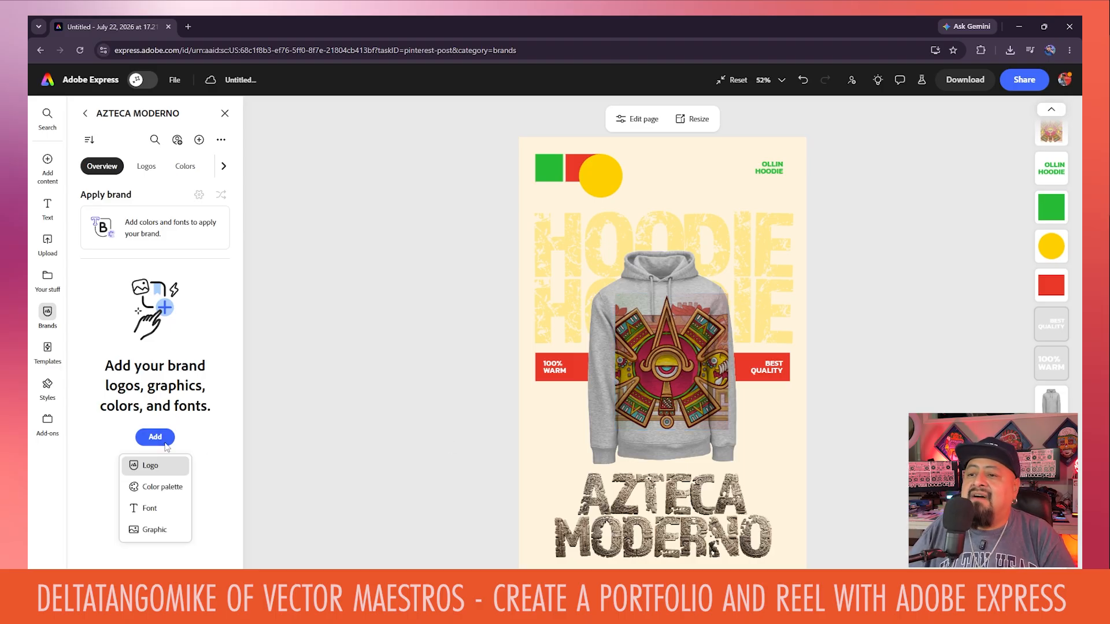
left_click(162, 489)
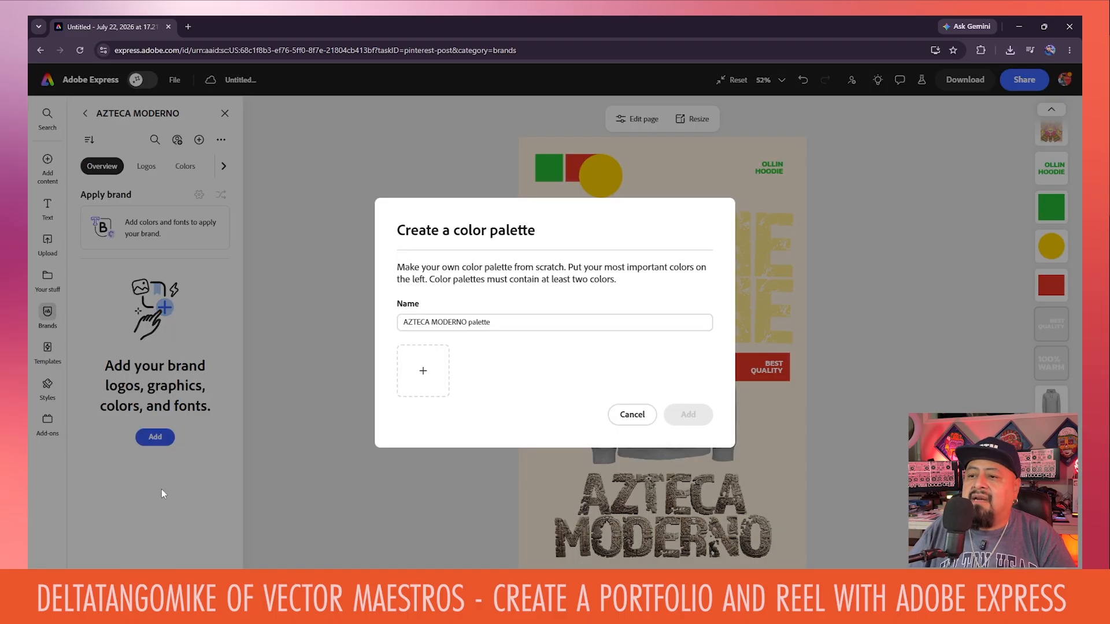
left_click(424, 375)
left_click(558, 249)
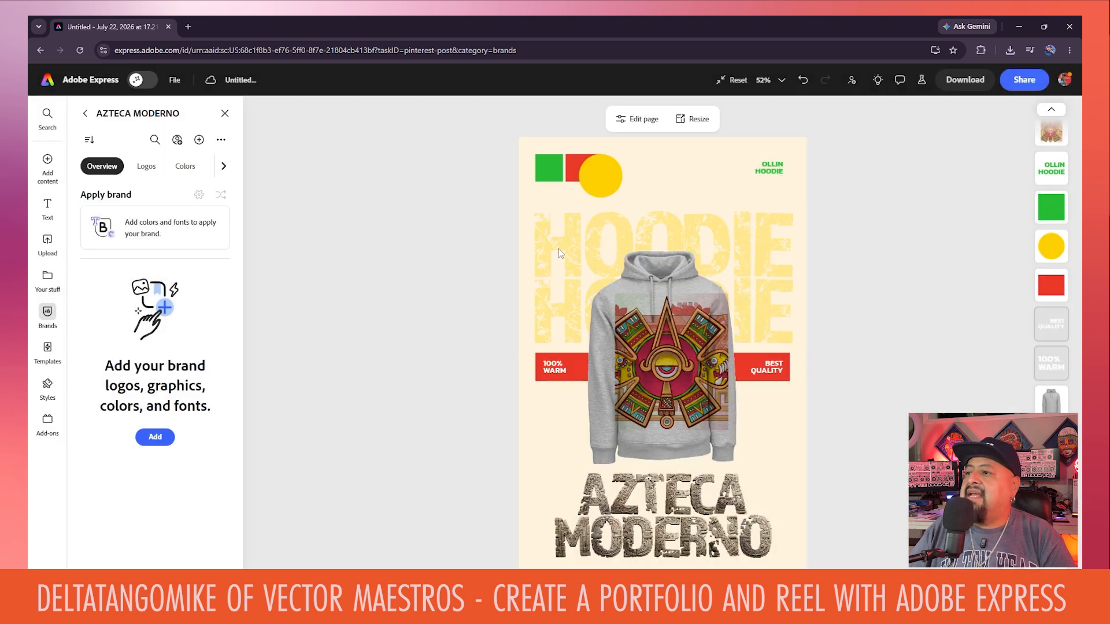
left_click(691, 178)
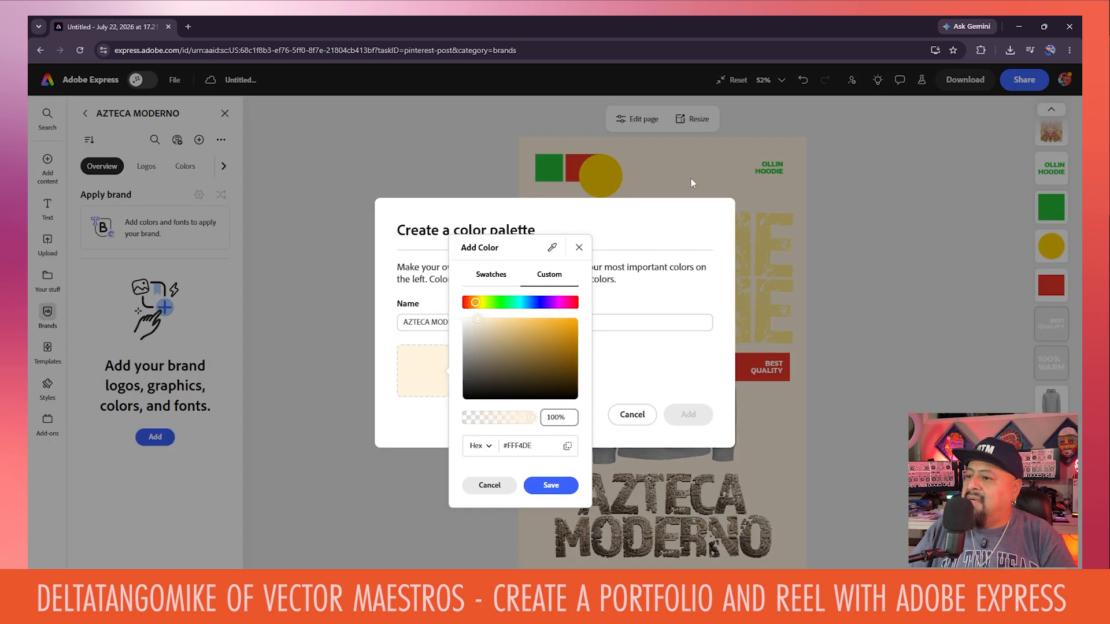
left_click(550, 487)
Step: Add the default red #EA3829 and the default green swatch to the AZTECA MODERNO palette
left_click(488, 362)
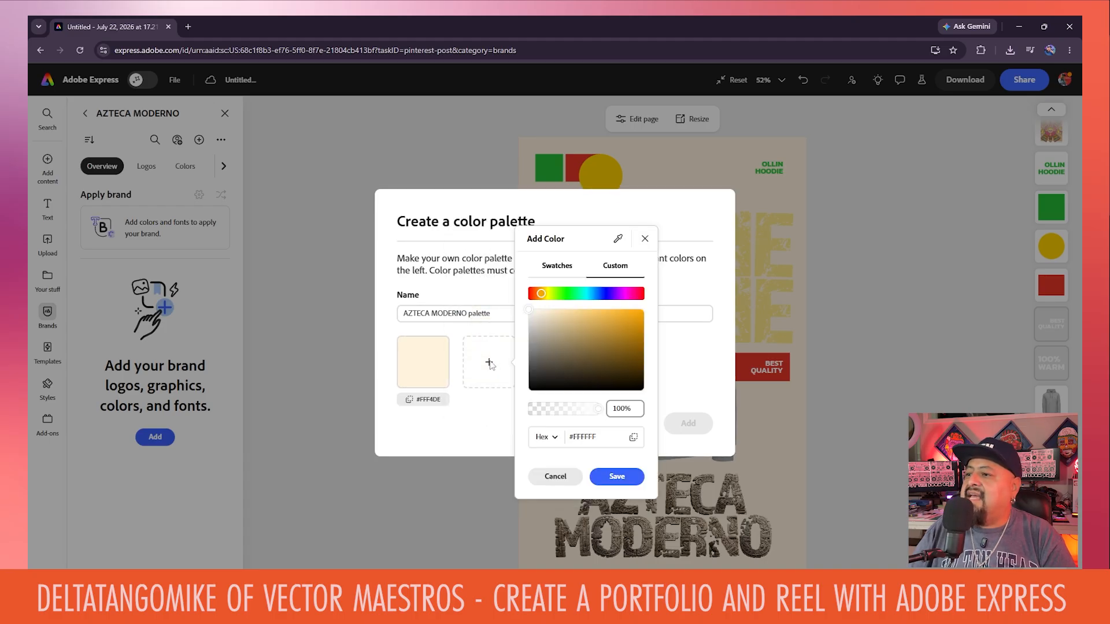
left_click(558, 269)
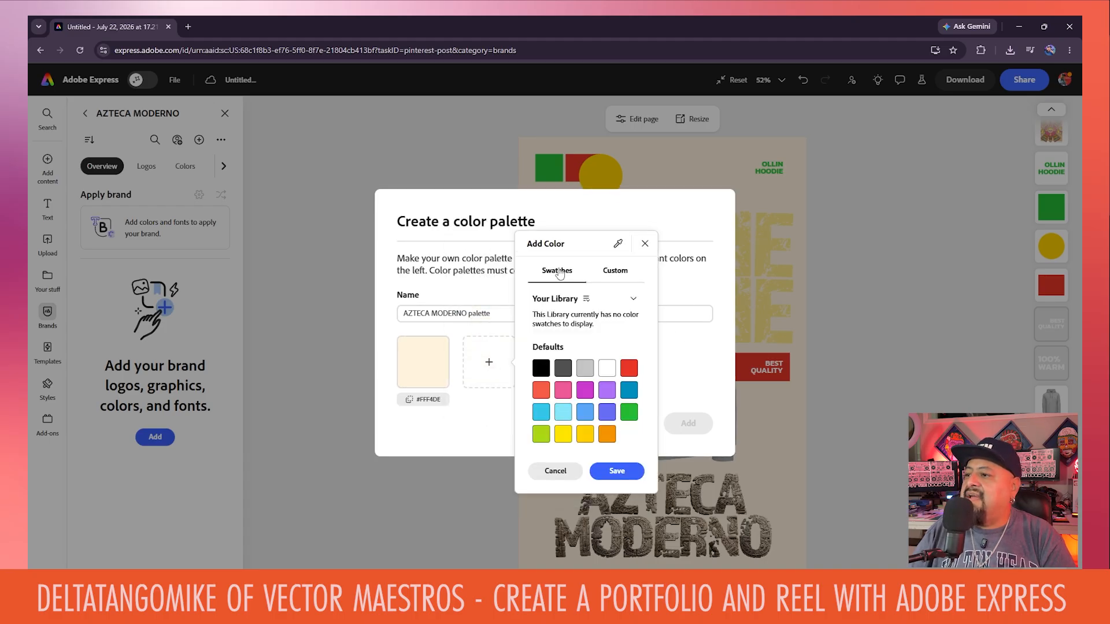
left_click(629, 370)
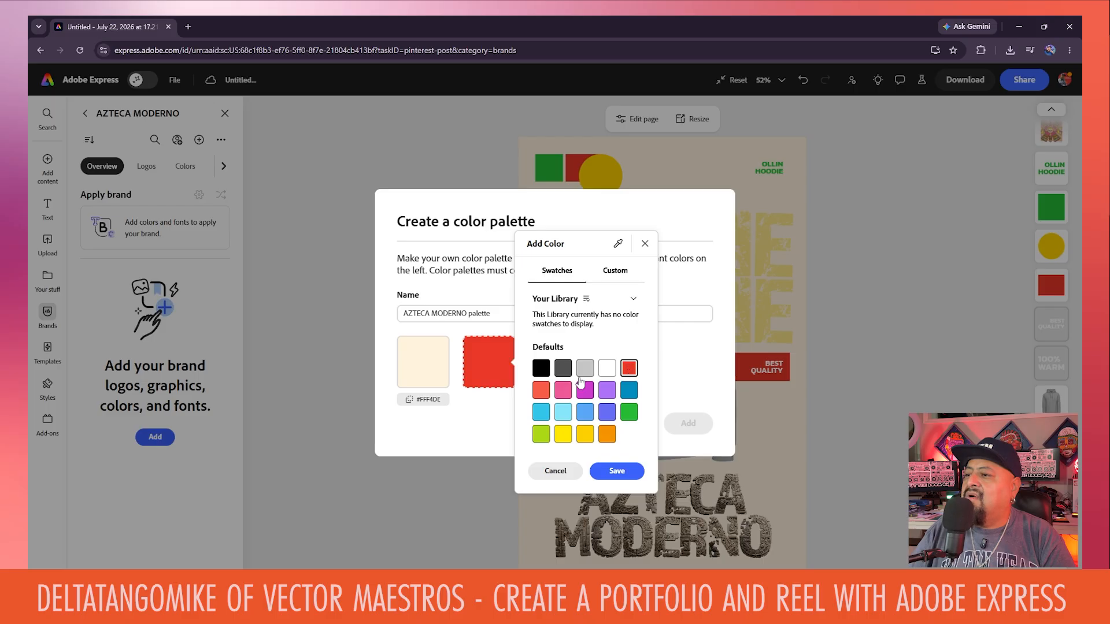
left_click(495, 422)
left_click(489, 363)
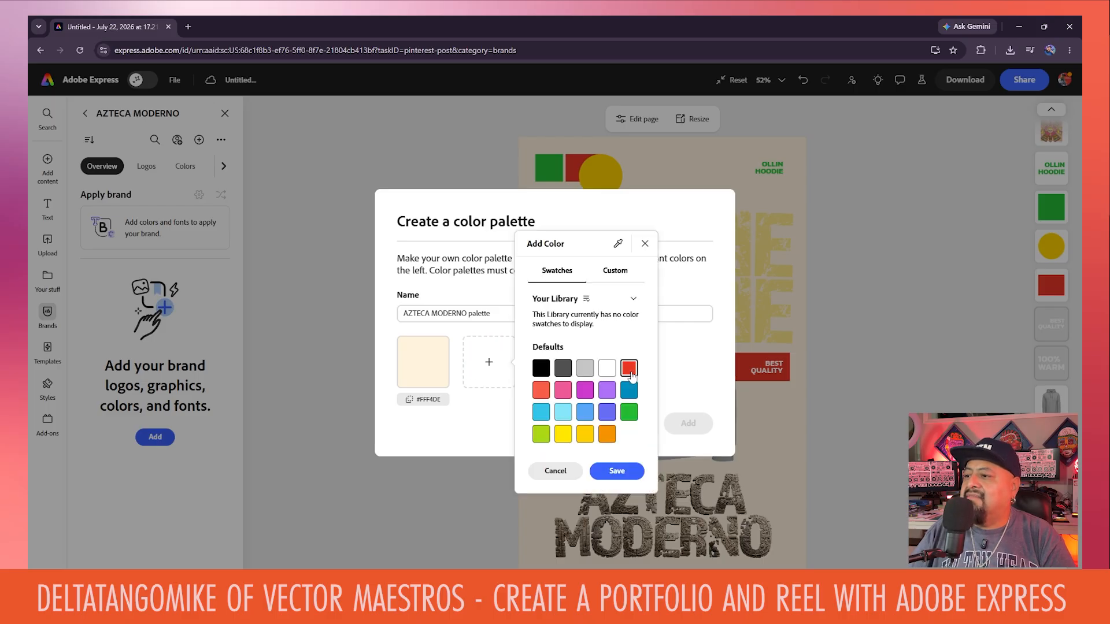
left_click(629, 373)
left_click(617, 471)
left_click(552, 364)
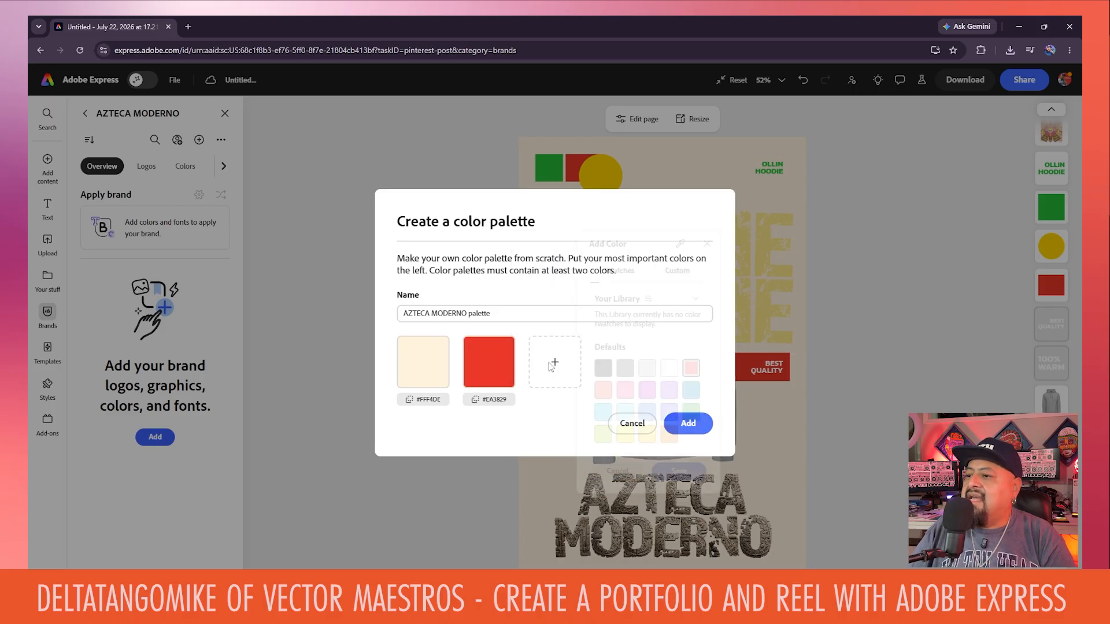
left_click(695, 412)
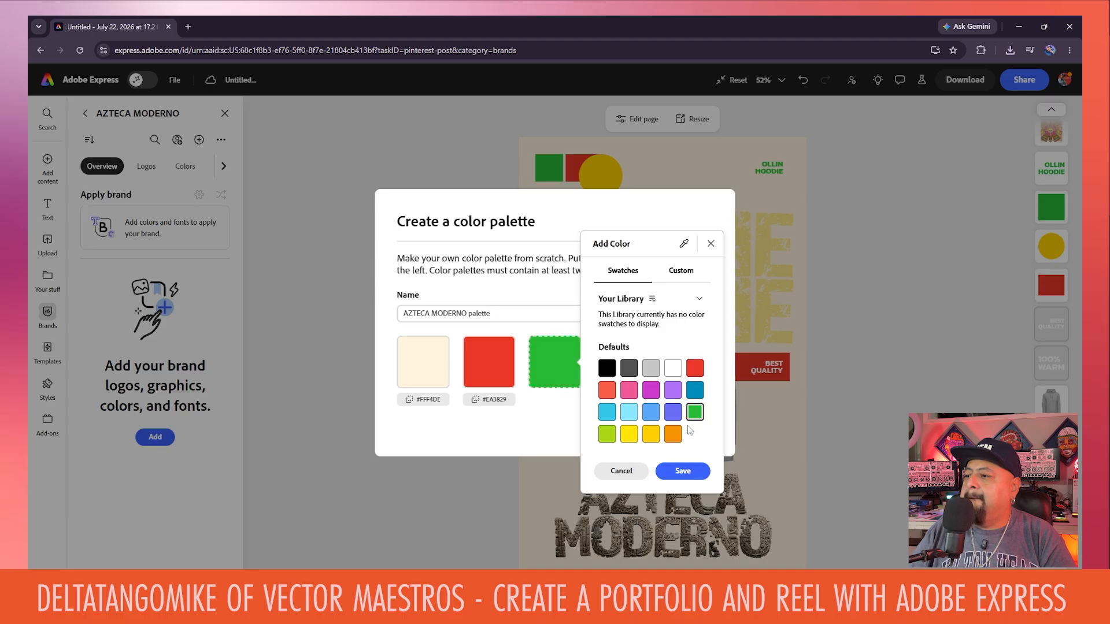
left_click(674, 472)
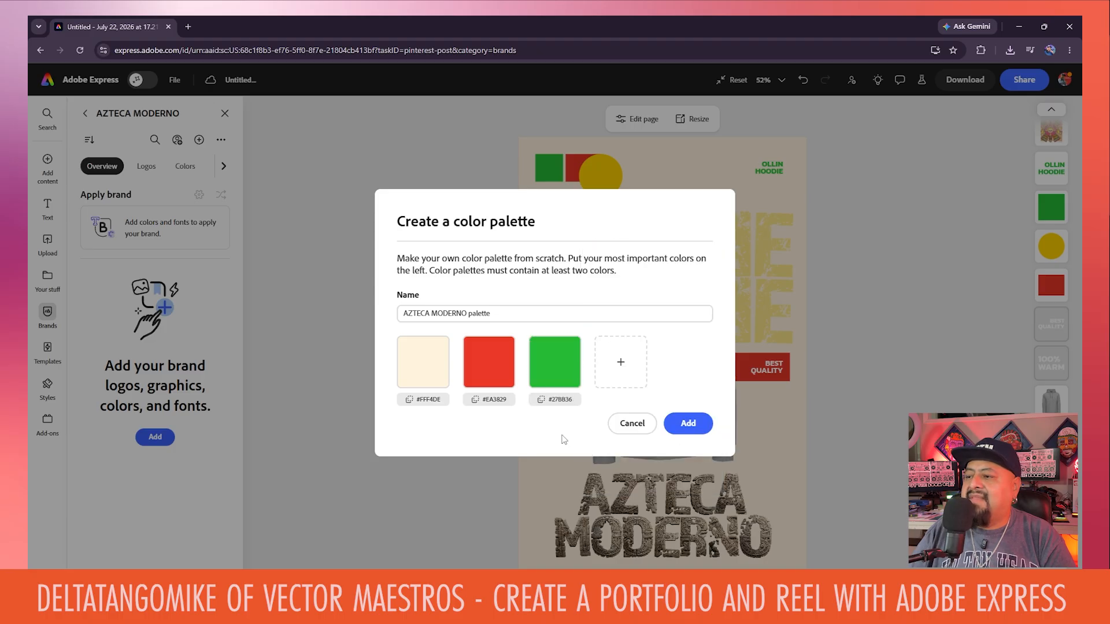
Step: Add a dark brown sampled from the stone title as the fourth colour and save the palette to the brand
left_click(618, 364)
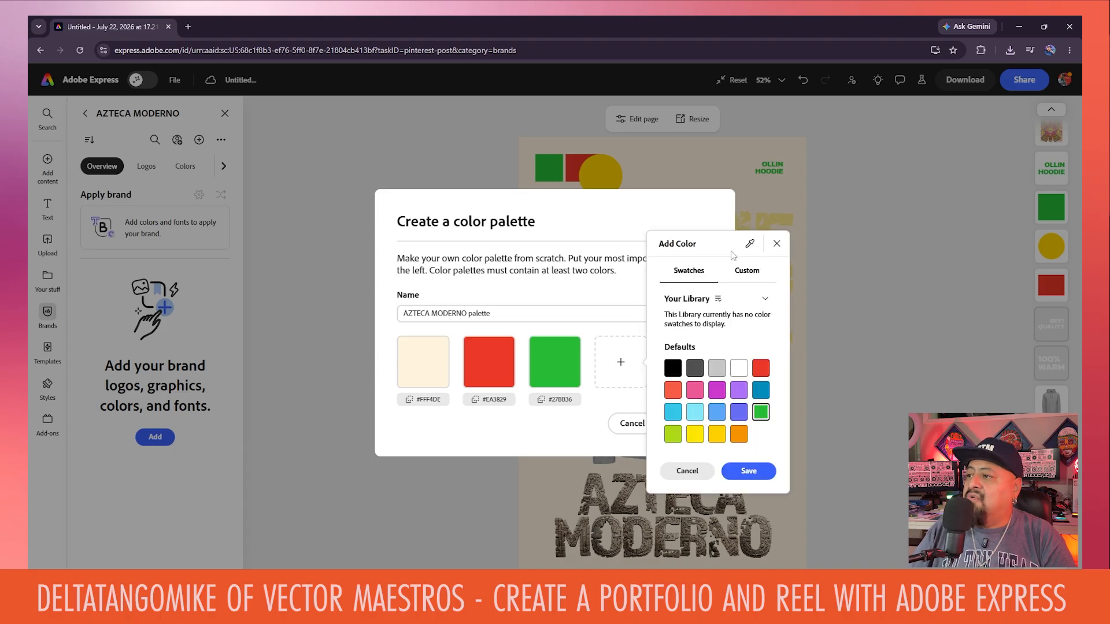
left_click(745, 242)
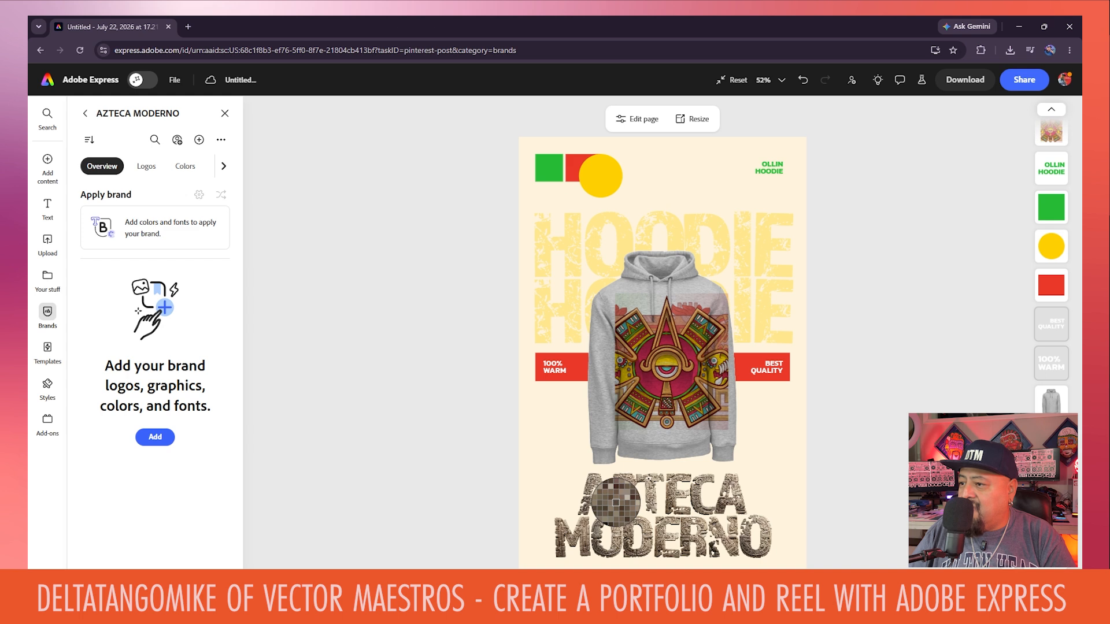
left_click(616, 501)
left_click(749, 471)
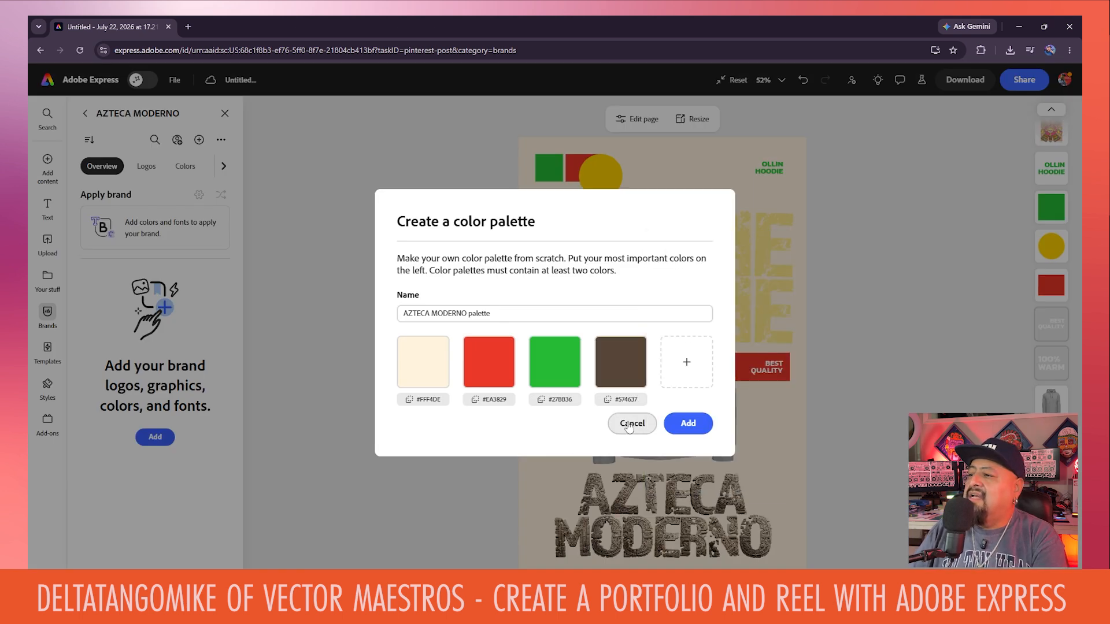
left_click(699, 421)
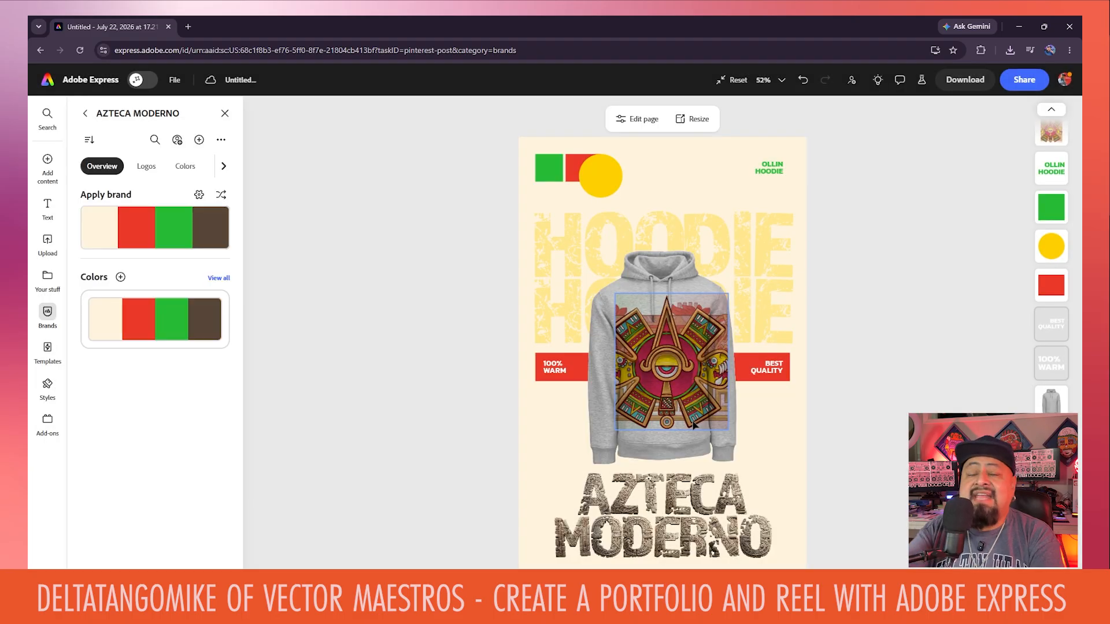
Step: Upload the Vida Y Renacimiento 26 artwork from the computer as a logo of the AZTECA MODERNO brand
left_click(146, 167)
left_click(168, 336)
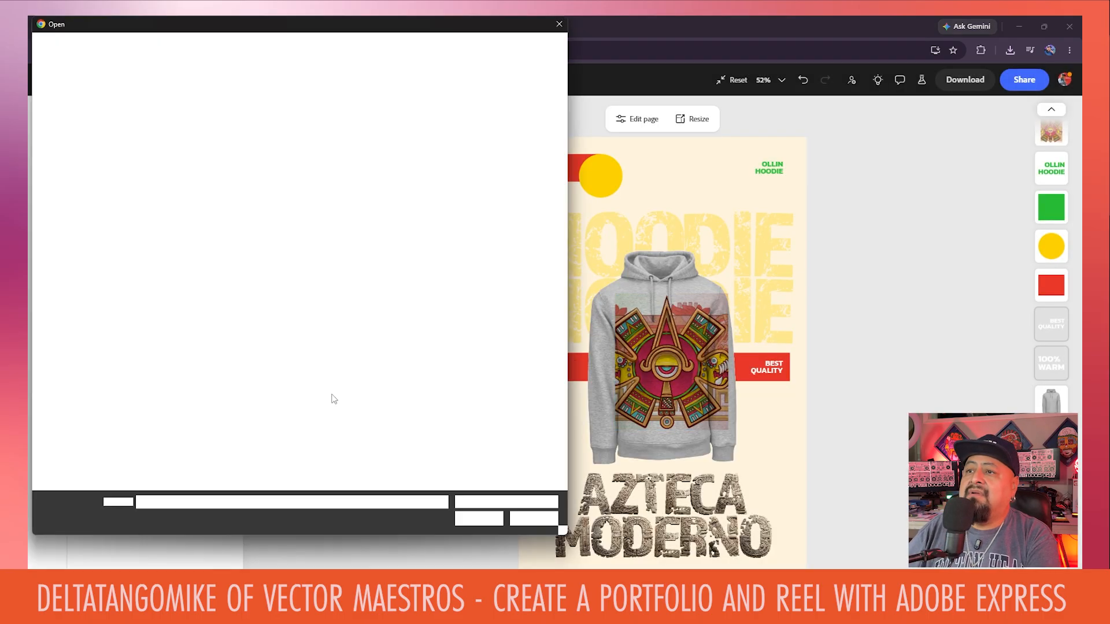
double_click(156, 133)
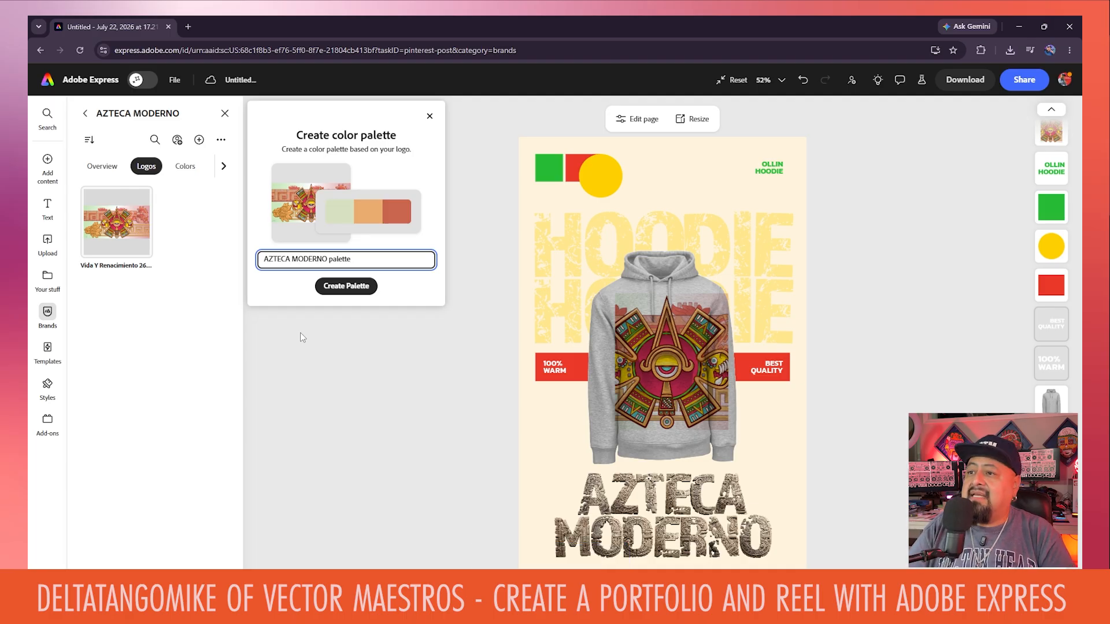
Step: Name the logo-based colour palette "AZTECA MODERNO palette Ollin" and create it
type("ol")
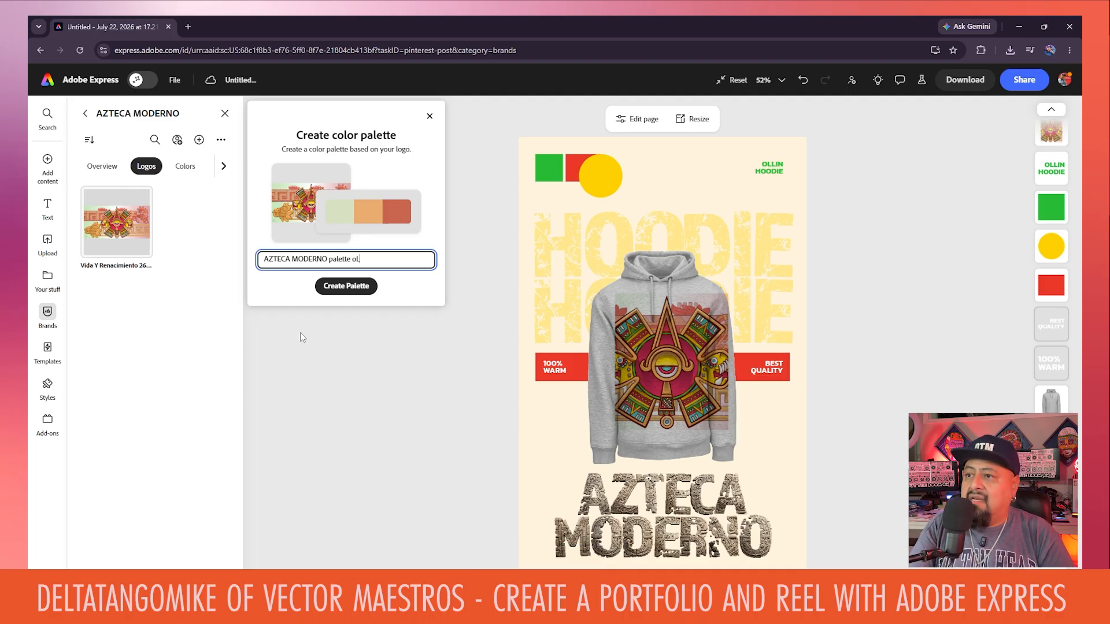
type("LIN")
key("BackSpace")
key("BackSpace")
key("BackSpace")
key("BackSpace")
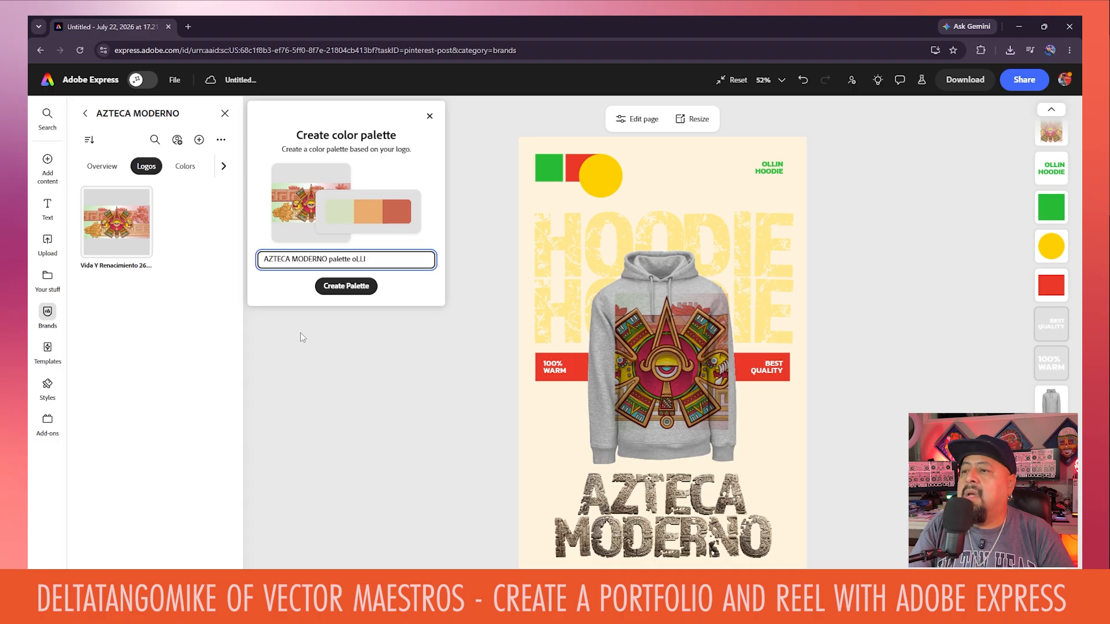
key("BackSpace")
type("Ollin")
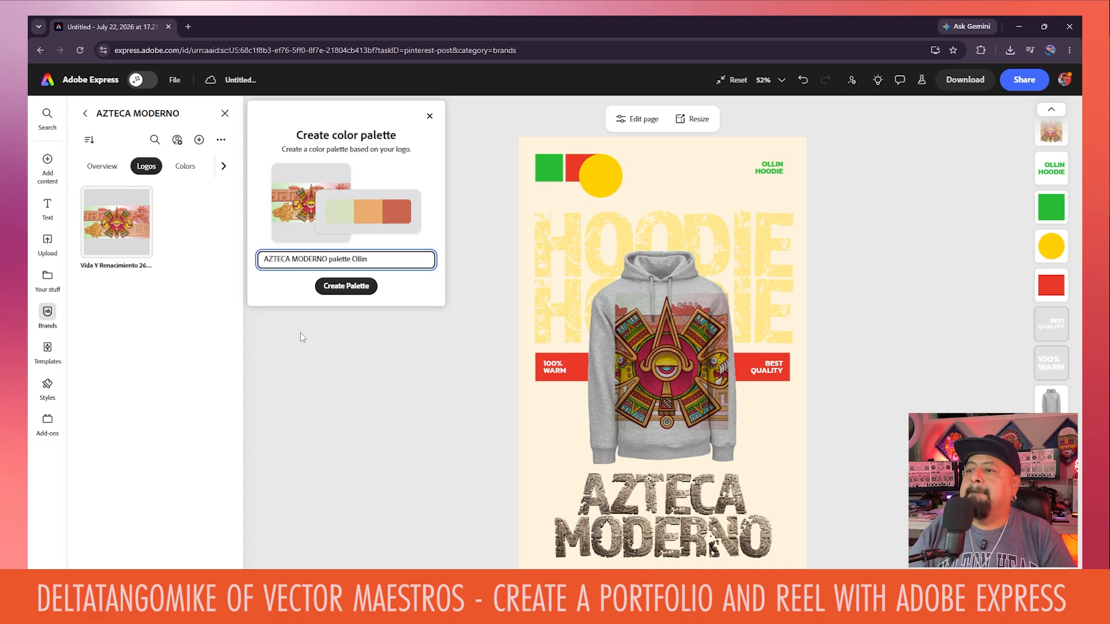
left_click(345, 286)
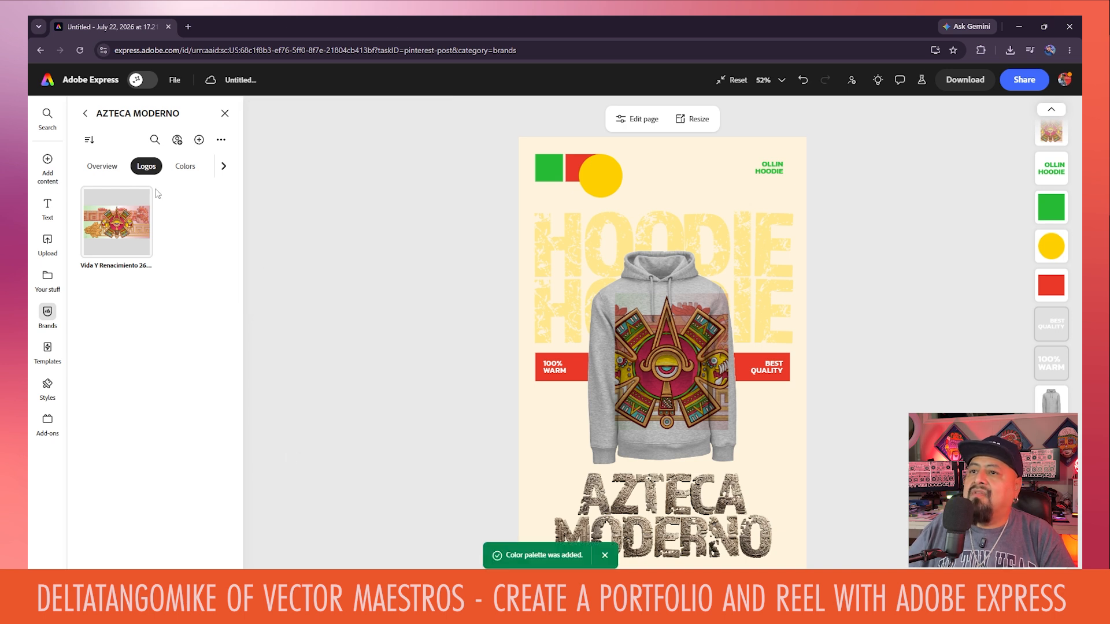
Step: Review the AZTECA MODERNO brand overview, then locate the brand in the list of all brands and reopen it
left_click(113, 166)
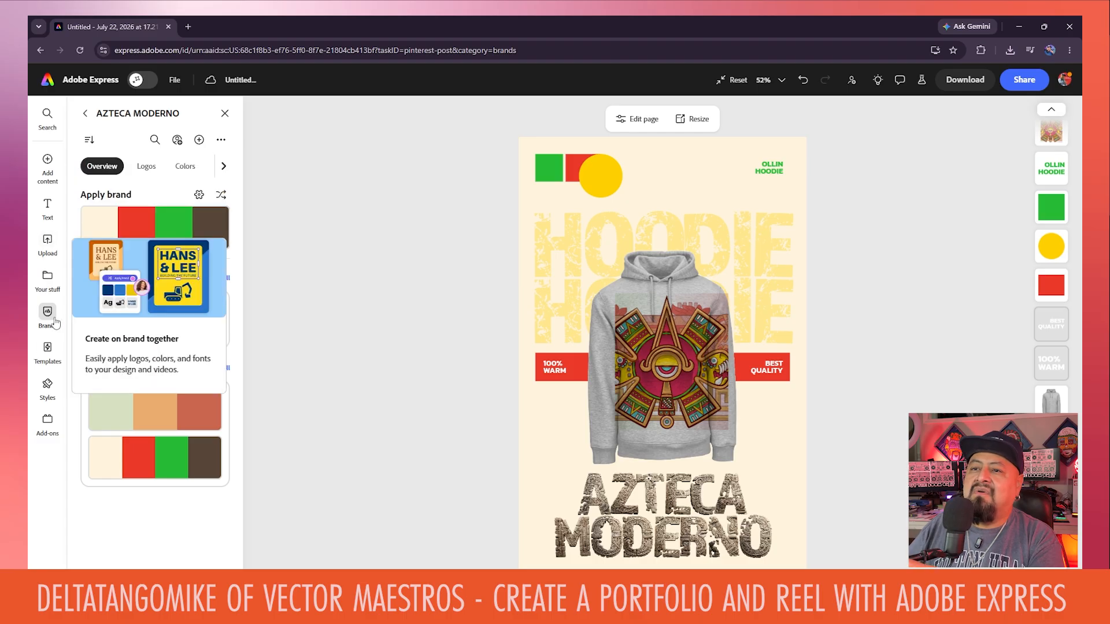
left_click(85, 113)
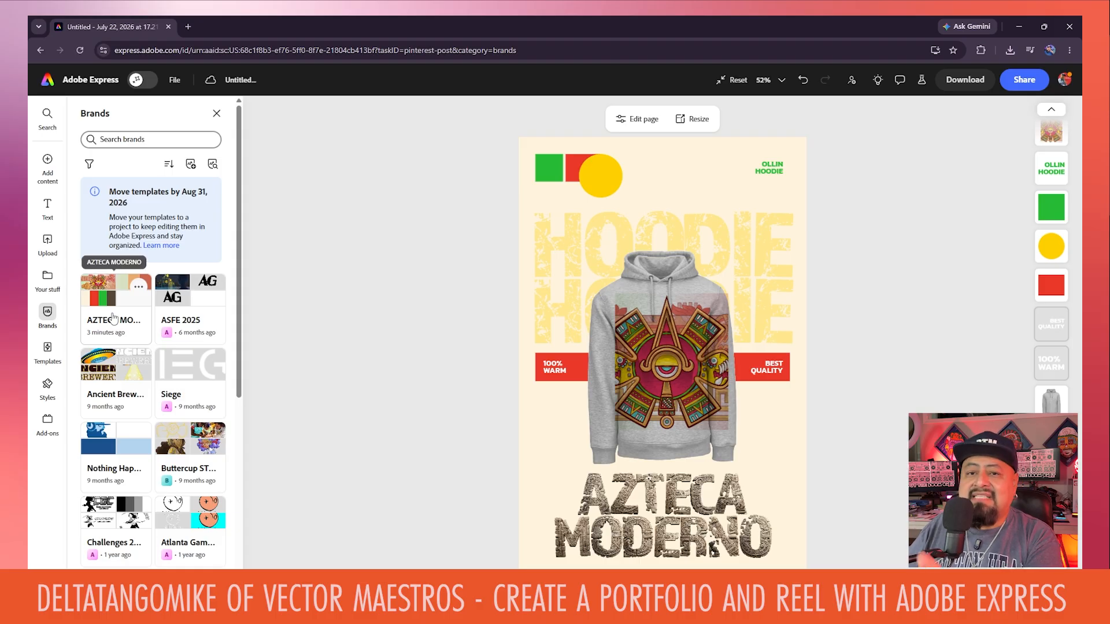
left_click(113, 318)
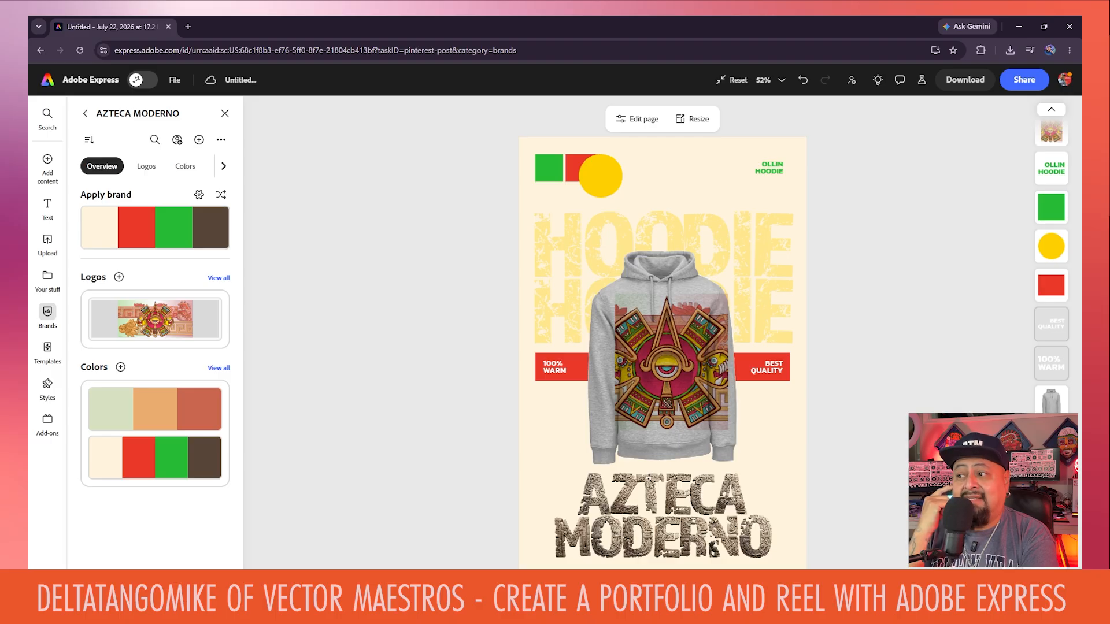
Step: Set the blend mode of the Aztec artwork on the hoodie to Normal
left_click(670, 361)
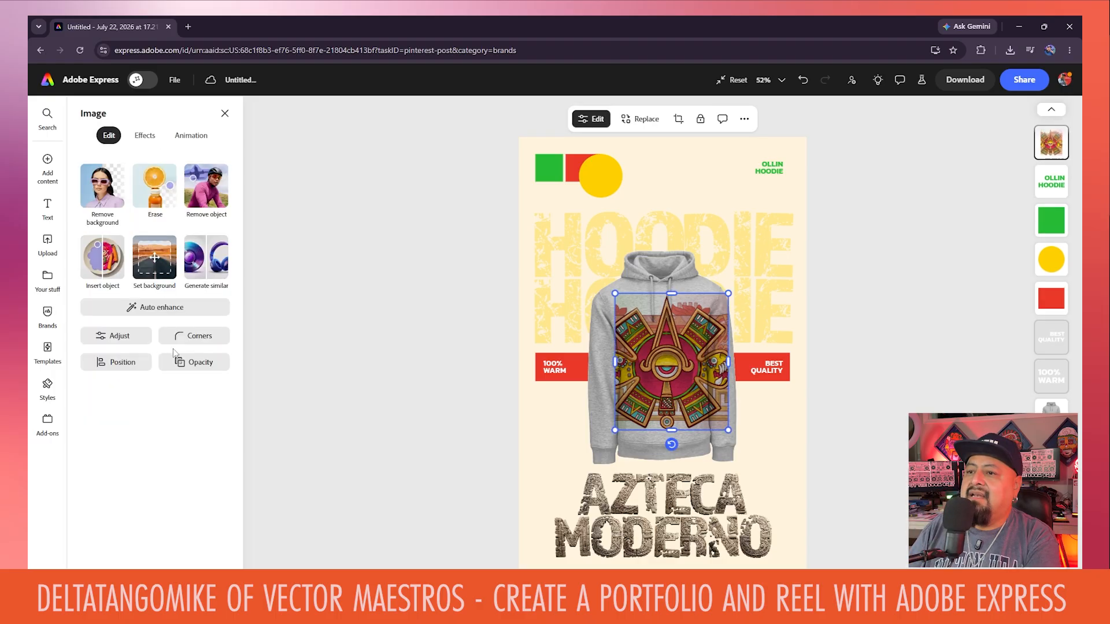
left_click(184, 362)
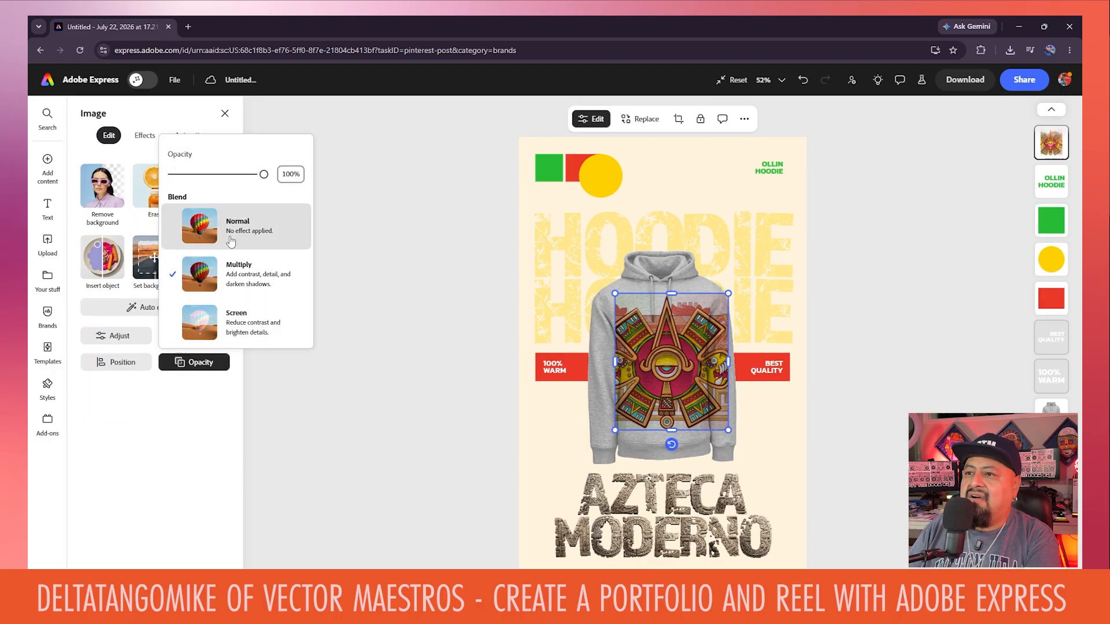
left_click(239, 227)
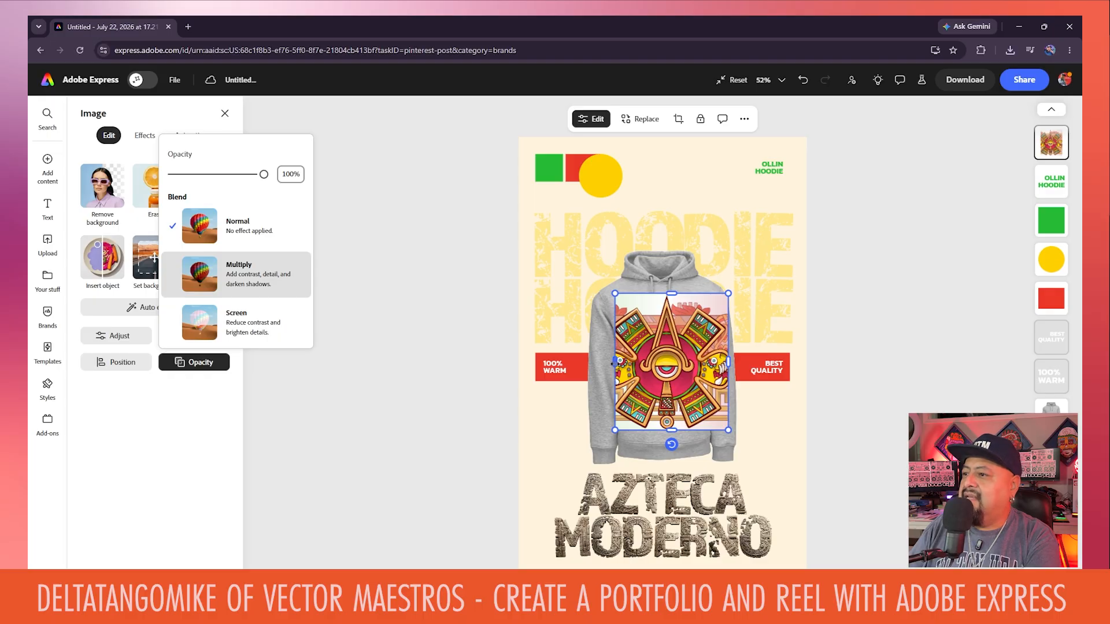
Step: Widen the artwork's crop to show both yellow masks and remove the image background
left_click_drag(615, 362, 603, 362)
left_click_drag(670, 362, 670, 363)
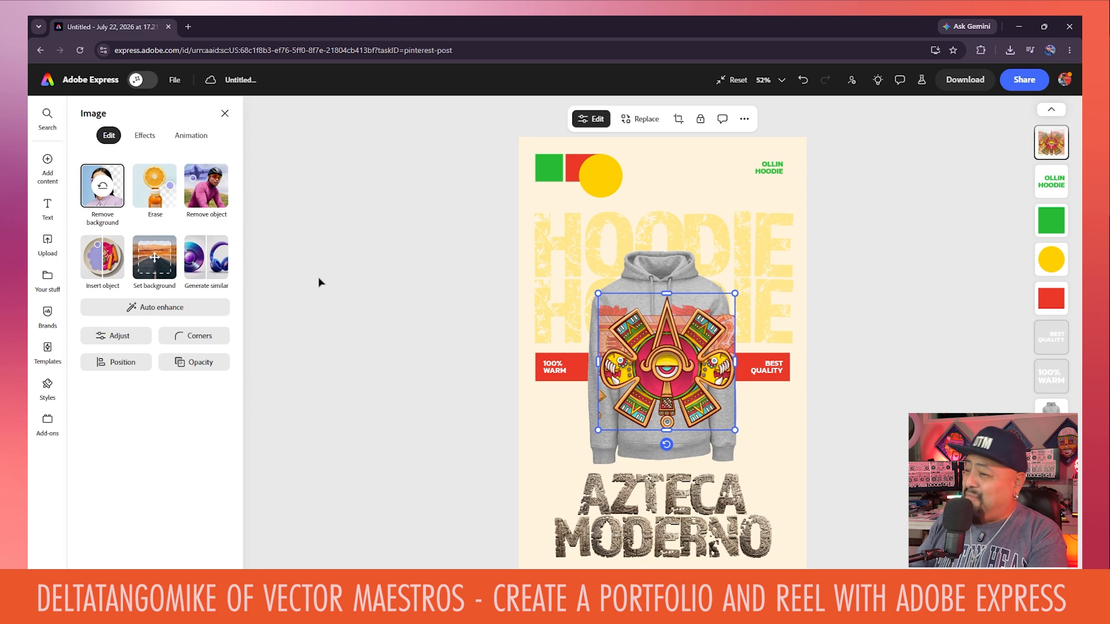
Step: Begin erasing the leftover background pieces around the emblem on the hoodie artwork
scroll(699, 370, "up", 5)
scroll(701, 376, "up", 2)
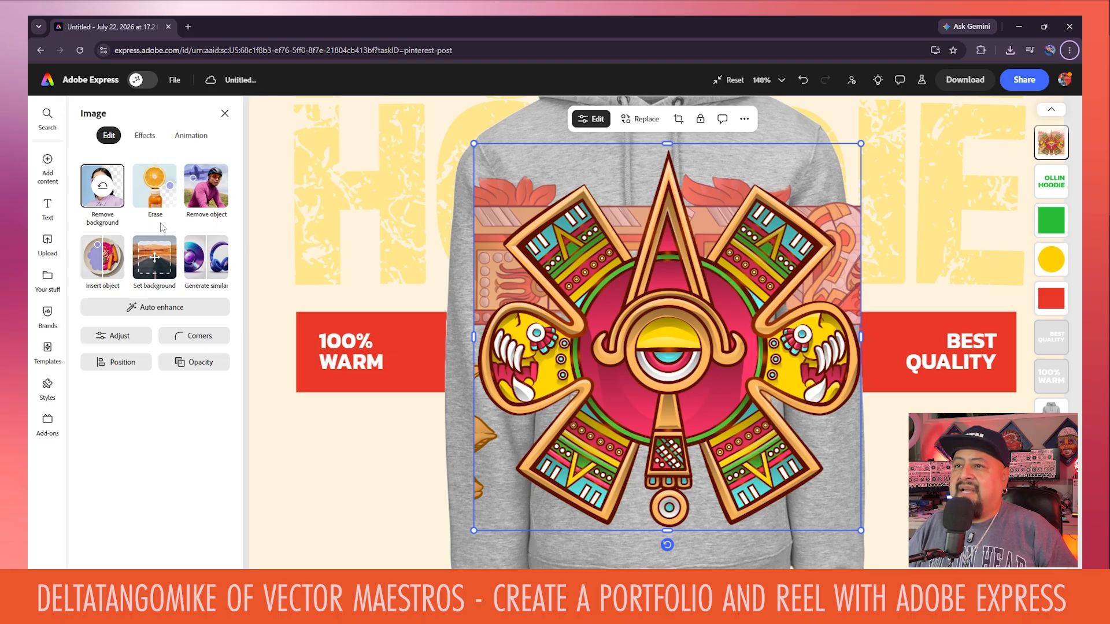
left_click(154, 188)
left_click_drag(469, 436, 466, 486)
left_click_drag(766, 173, 699, 173)
mouse_move(535, 182)
left_mouse_down()
mouse_move(469, 253)
mouse_move(465, 279)
left_mouse_up()
left_click_drag(862, 261, 862, 209)
Step: Try a smaller eraser with another brush type on the background remnants, then undo the last strokes
left_click_drag(106, 247, 88, 246)
scroll(503, 303, "up", 10)
left_click(182, 193)
left_click(173, 225)
left_click_drag(514, 196, 508, 289)
scroll(535, 315, "down", 3)
scroll(633, 312, "up", 10)
left_click_drag(94, 247, 84, 247)
mouse_move(625, 375)
left_mouse_down()
mouse_move(699, 419)
mouse_move(621, 373)
left_mouse_up()
key("ctrl+z")
key("ctrl+z")
Step: Set the eraser to the Quick selection brush at size 10
scroll(621, 370, "down", 10)
scroll(655, 260, "up", 5)
left_click_drag(85, 247, 89, 247)
left_click(122, 192)
left_click(116, 212)
left_click(154, 191)
left_click(139, 227)
Step: Erase the background remnants between and around the emblem's masks and striped panels
left_click_drag(584, 199, 647, 295)
left_click_drag(896, 231, 466, 340)
mouse_move(399, 376)
left_mouse_down()
mouse_move(517, 241)
mouse_move(722, 387)
left_mouse_up()
mouse_move(743, 534)
left_mouse_down()
mouse_move(557, 288)
mouse_move(389, 300)
left_mouse_up()
left_click_drag(595, 457, 605, 234)
mouse_move(604, 231)
left_mouse_down()
mouse_move(538, 319)
mouse_move(503, 427)
left_mouse_up()
left_click_drag(508, 414, 696, 233)
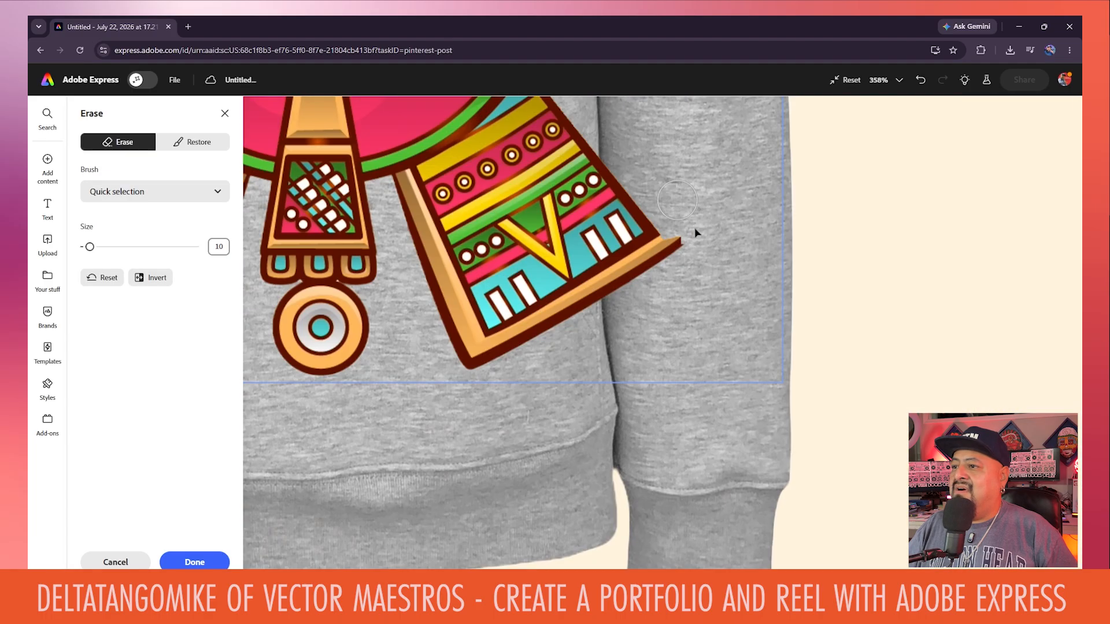
Step: Continue erasing remnants close to the emblem's outline, undoing the stroke that goes wrong and repainting it
scroll(607, 456, "down", 5)
scroll(425, 364, "up", 5)
scroll(533, 218, "up", 5)
left_click_drag(555, 215, 800, 346)
left_click_drag(520, 211, 399, 196)
left_click_drag(323, 278, 675, 278)
key("ctrl+z")
mouse_move(574, 263)
left_mouse_down()
mouse_move(522, 364)
mouse_move(570, 283)
left_mouse_up()
Step: Reduce the eraser size to 8 and clean the fine remnants along the outer edge of the yellow mask
key("bracketleft")
key("bracketleft")
scroll(591, 292, "up", 5)
left_click_drag(592, 184, 439, 308)
left_click_drag(439, 308, 410, 361)
left_click_drag(505, 226, 436, 309)
left_click(508, 122)
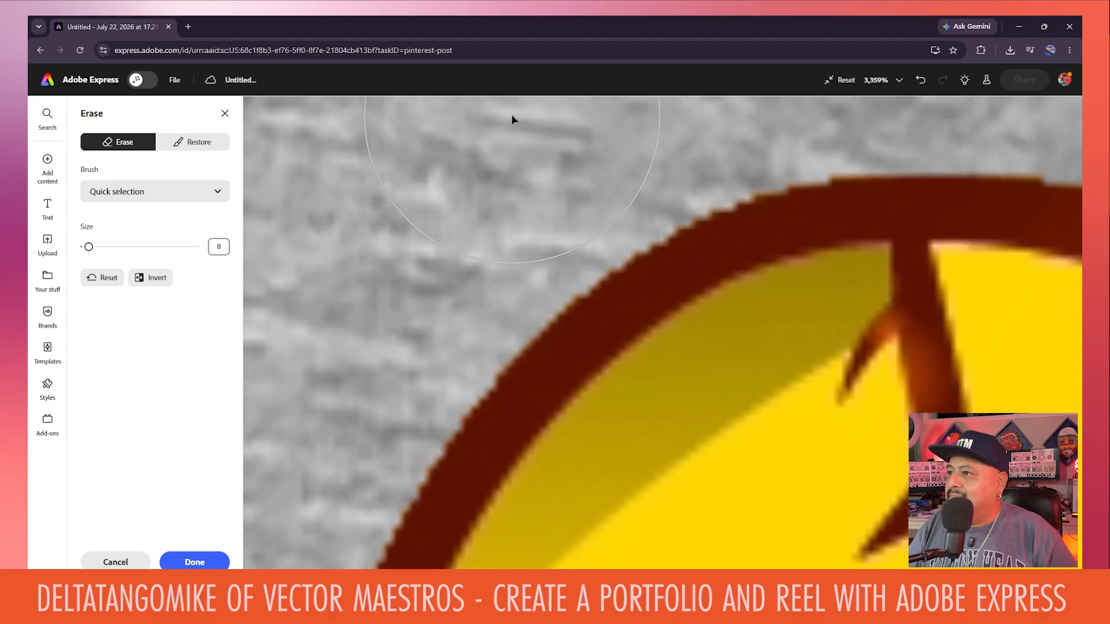
Step: Check the whole cleaned emblem on the hoodie and apply the erasure
scroll(442, 231, "down", 15)
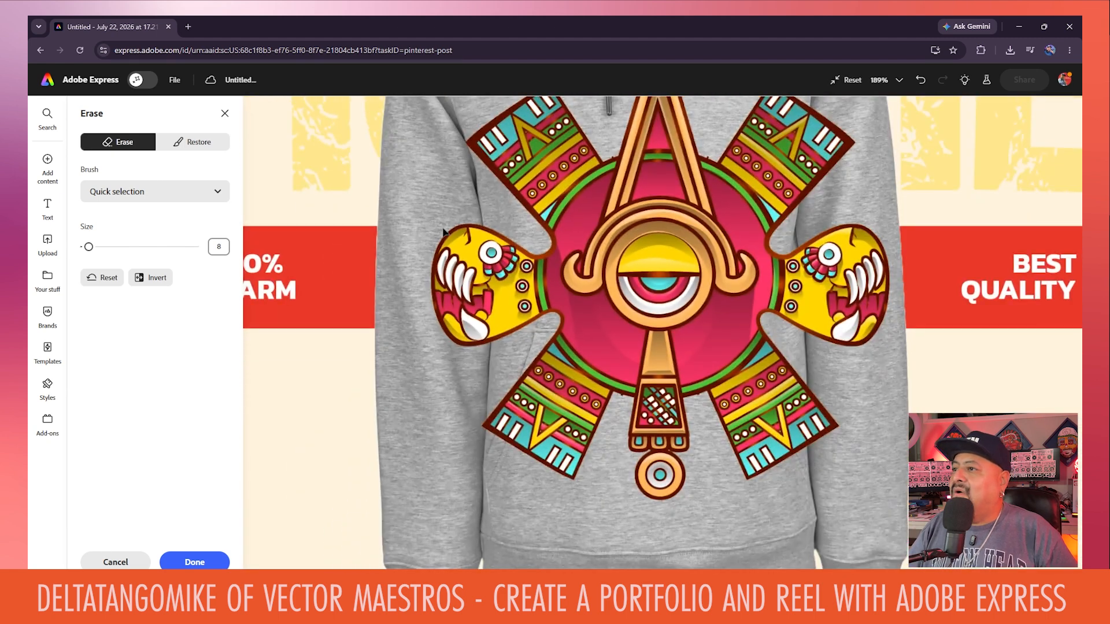
scroll(442, 231, "down", 3)
left_click_drag(700, 301, 700, 369)
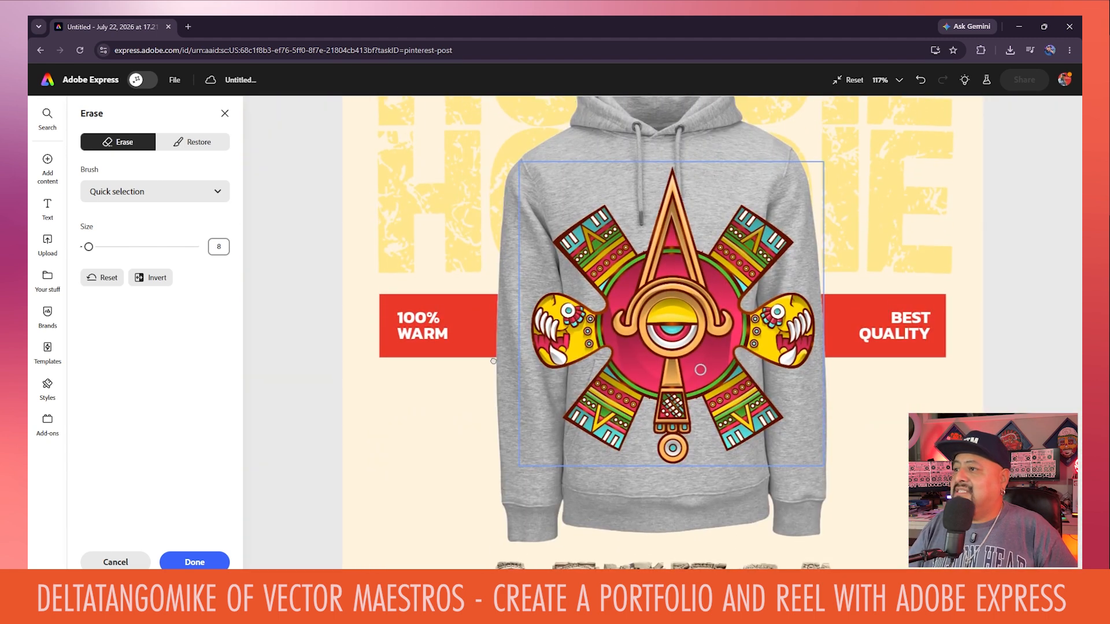
left_click(194, 562)
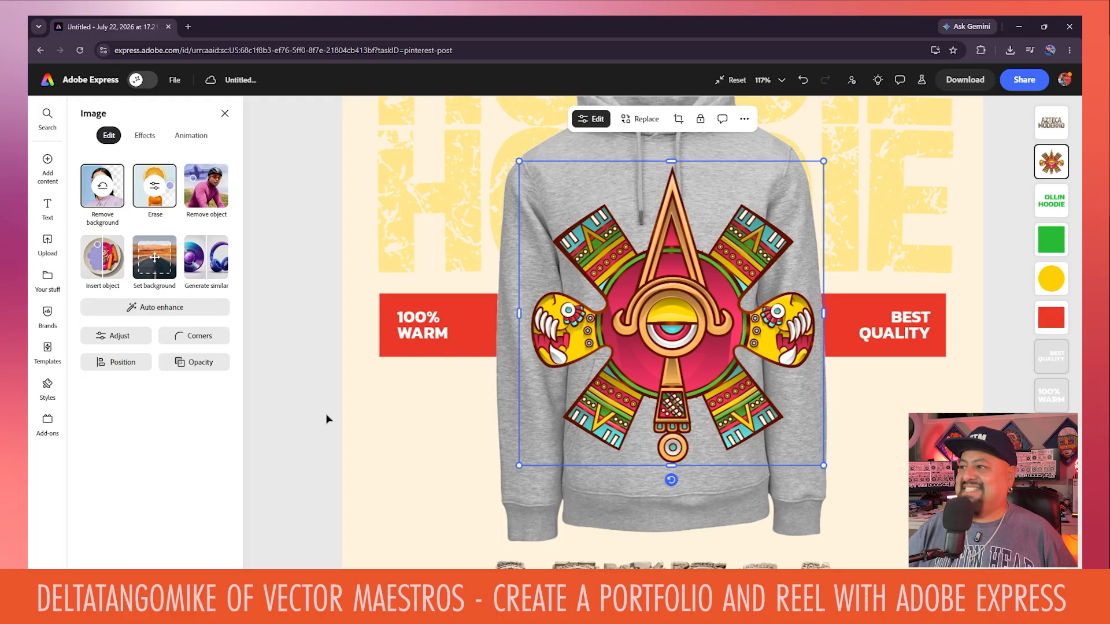
Step: Scale the emblem down and centre it on the hoodie's chest below the drawstrings
left_click_drag(822, 467, 727, 368)
left_click_drag(667, 317, 694, 346)
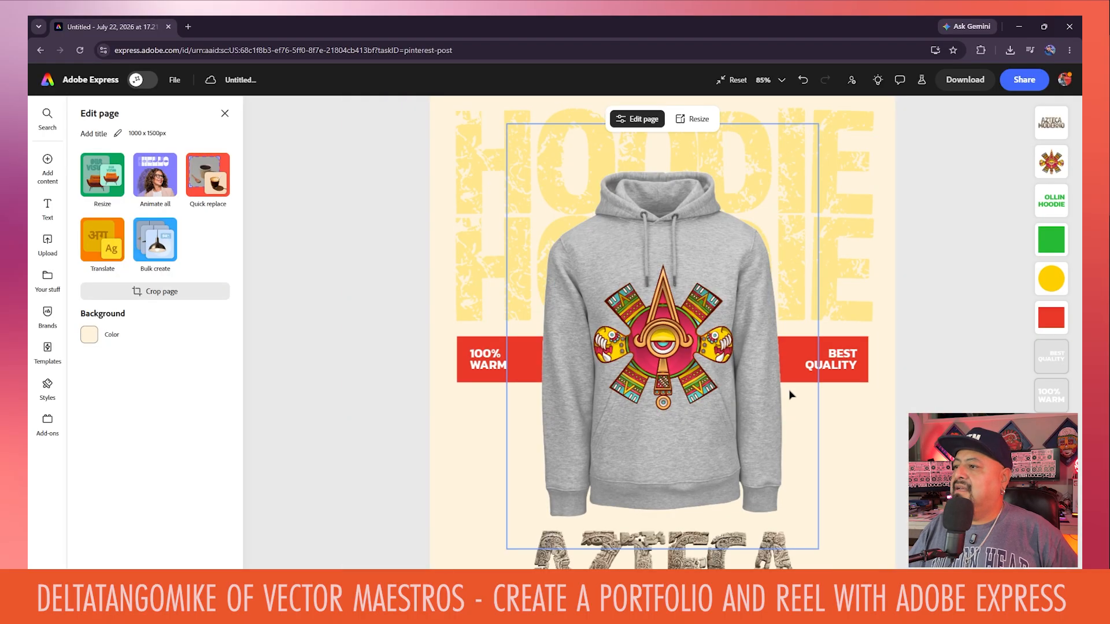